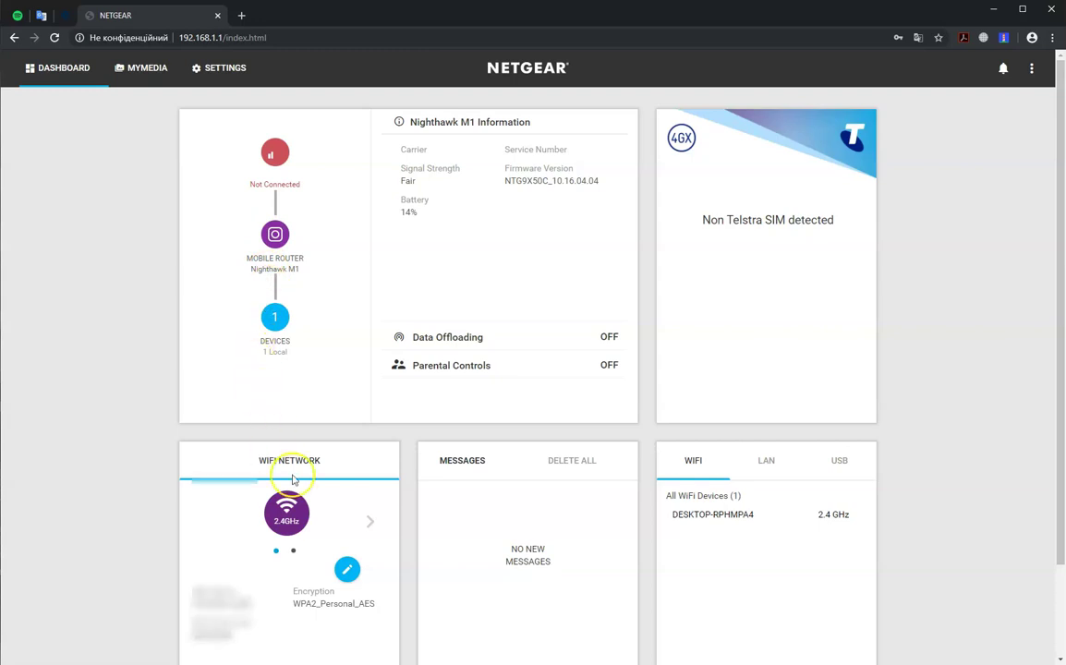
Look over the router dashboard and open the WiFi Profiles page of the router setup.
scroll(561, 488, down, 2)
scroll(560, 488, up, 2)
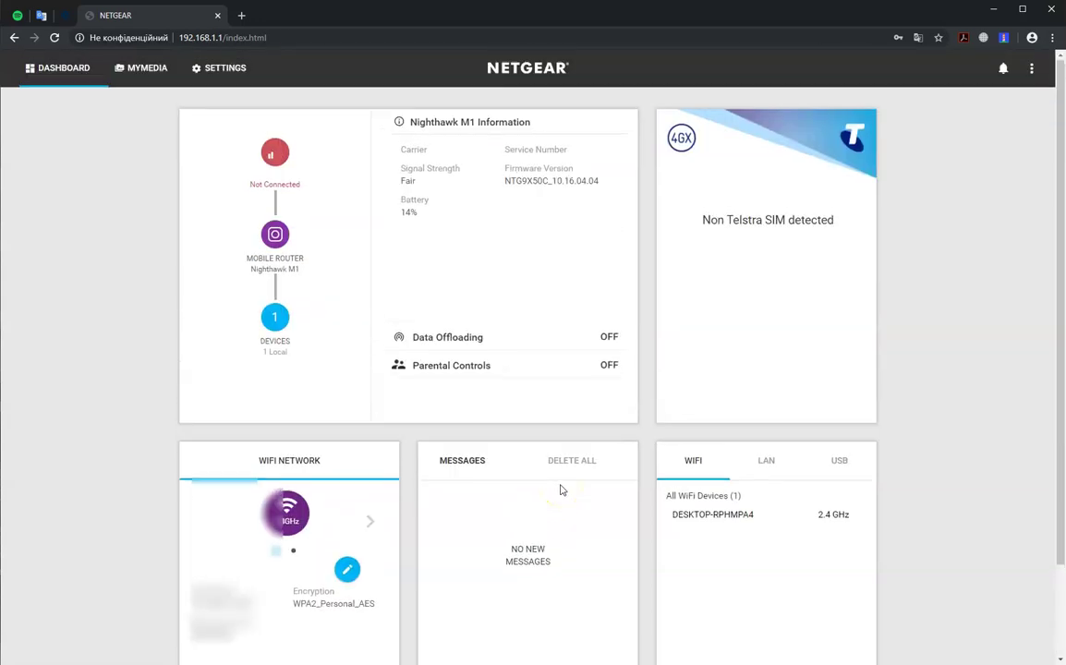
click(213, 74)
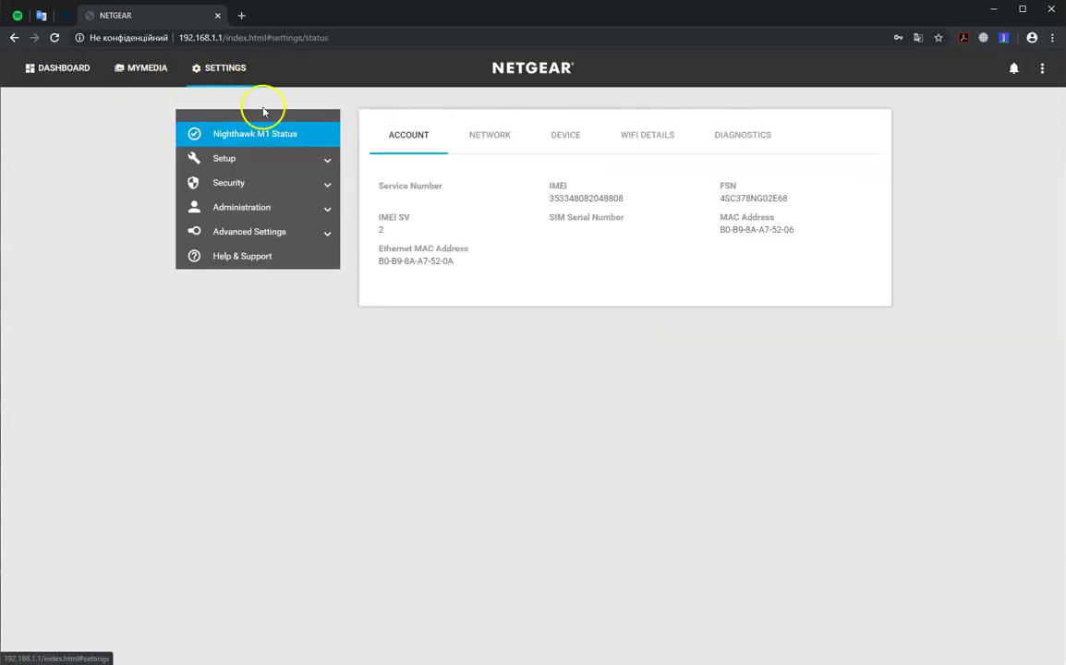
click(227, 159)
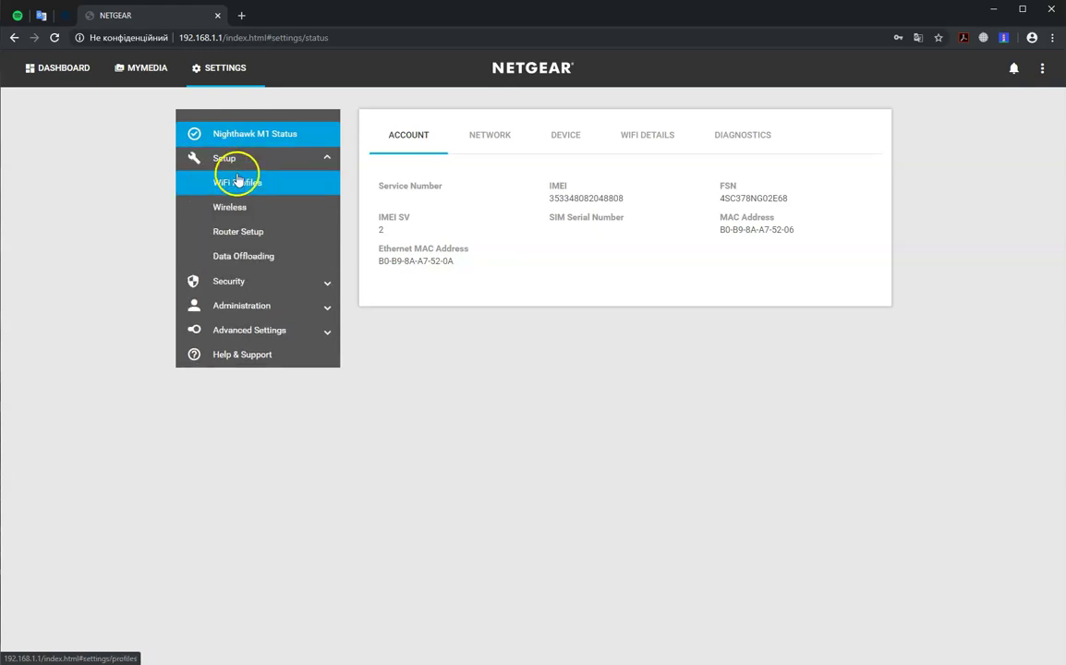
click(237, 231)
click(234, 185)
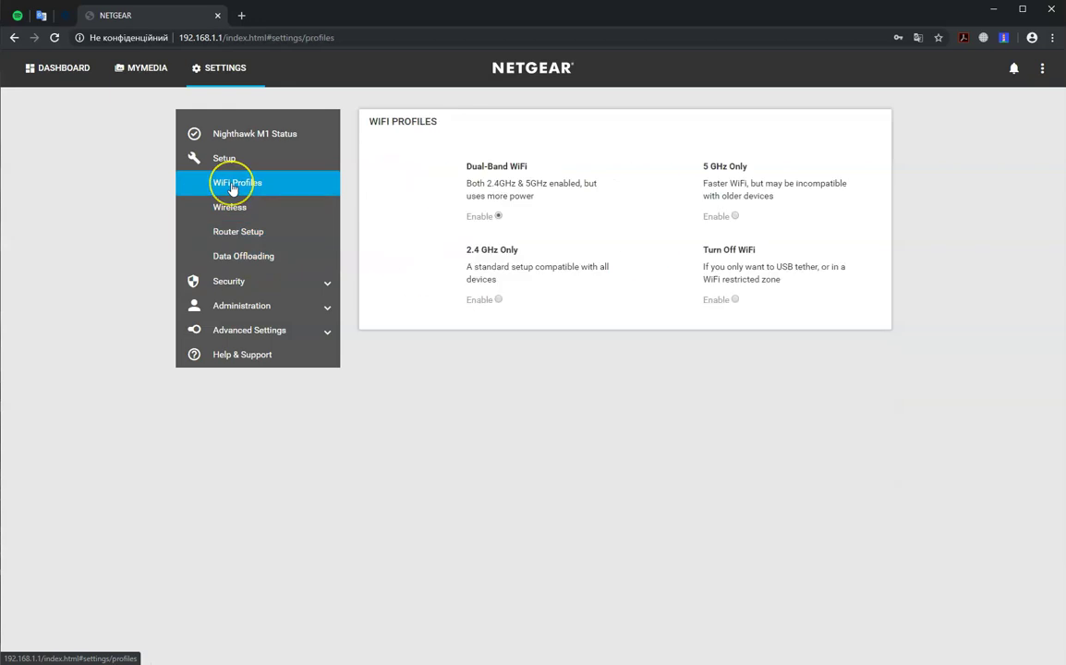
Review the Nighthawk M1 status pages for account, network, device, WiFi details and diagnostics.
click(231, 133)
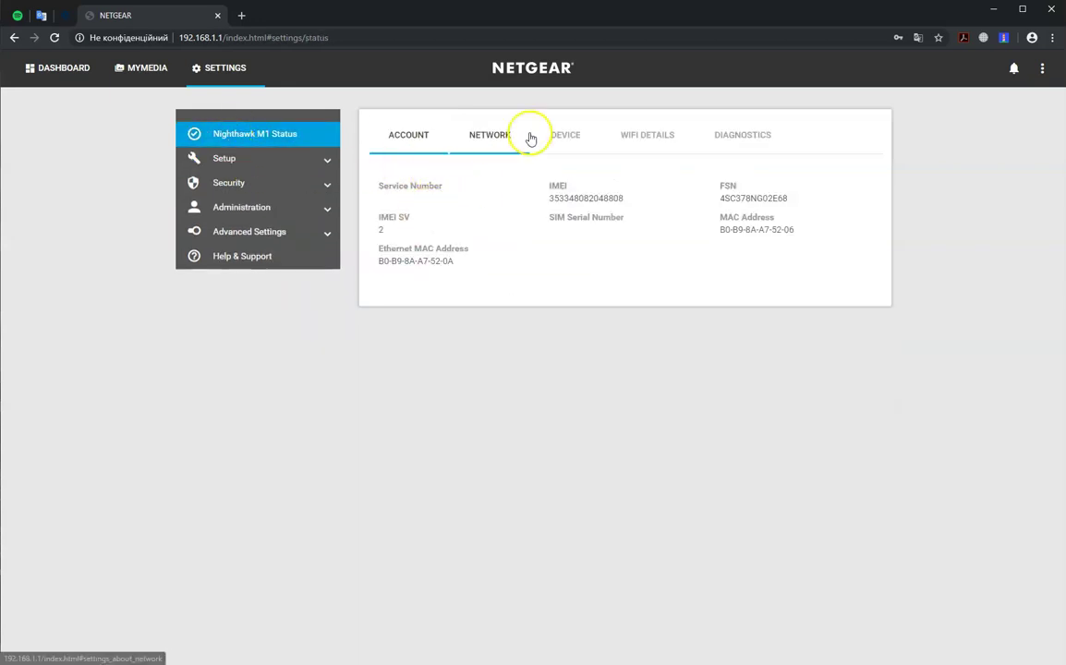
click(440, 138)
click(485, 140)
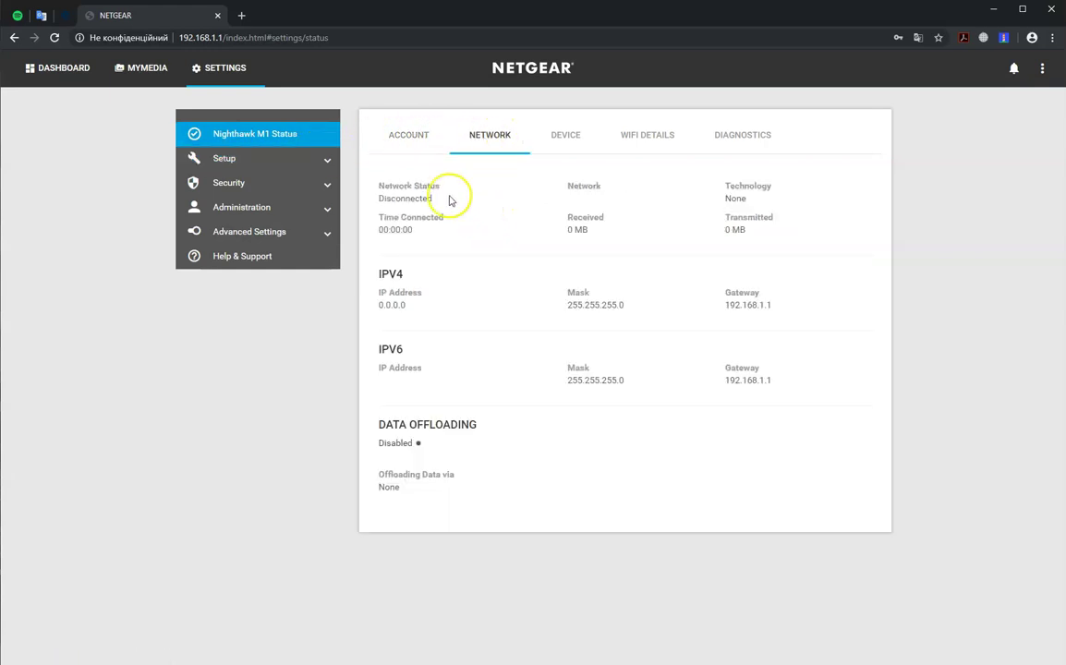
click(564, 138)
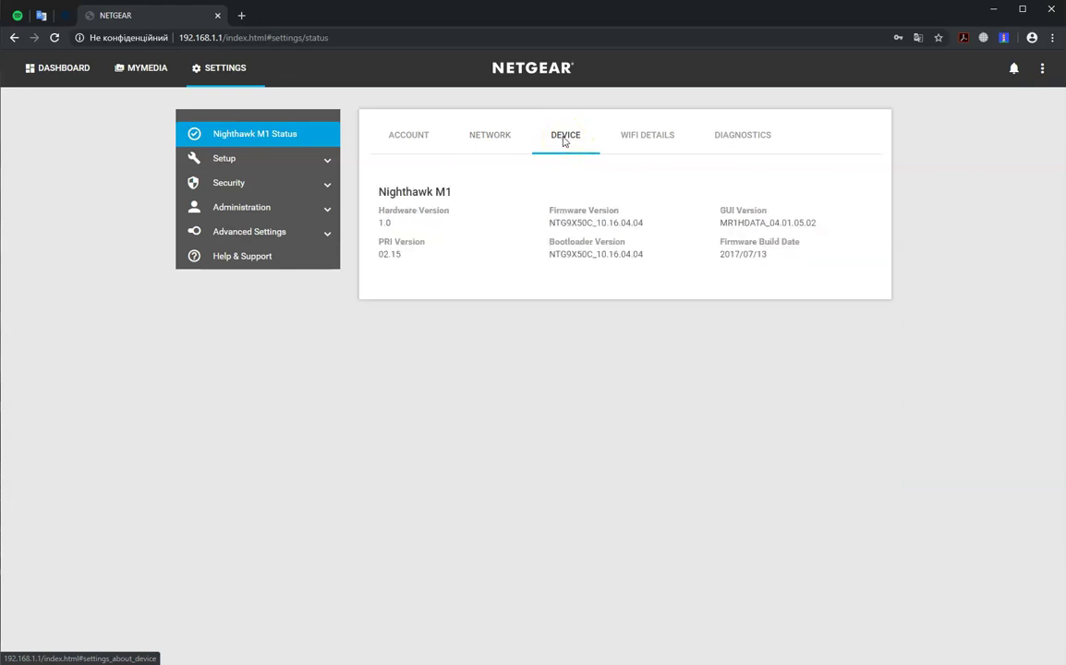
click(634, 145)
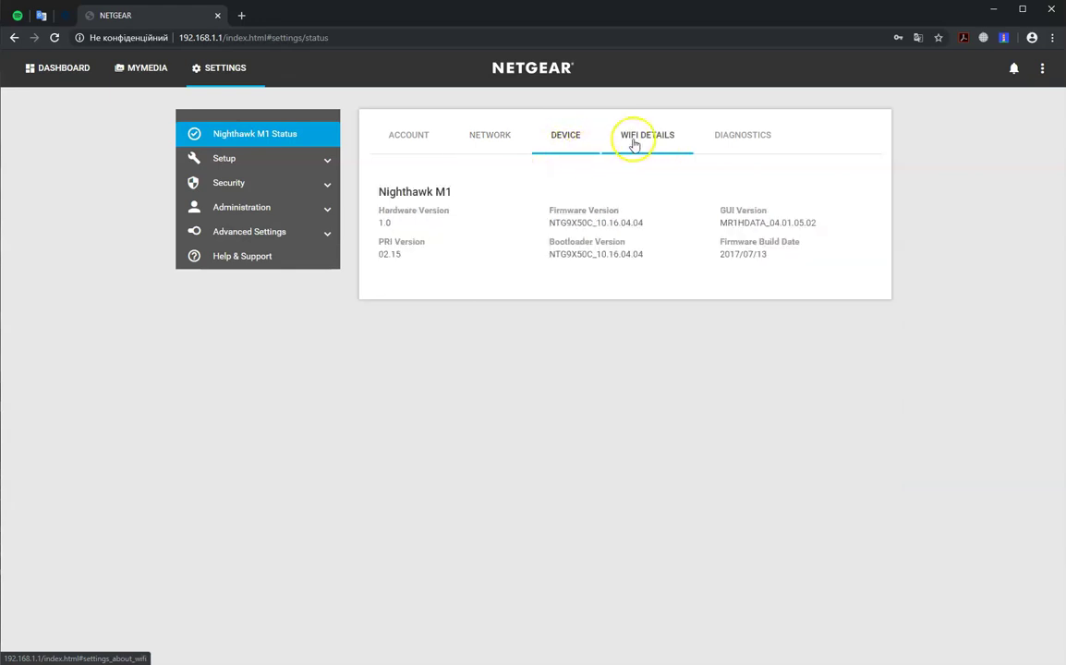
click(745, 139)
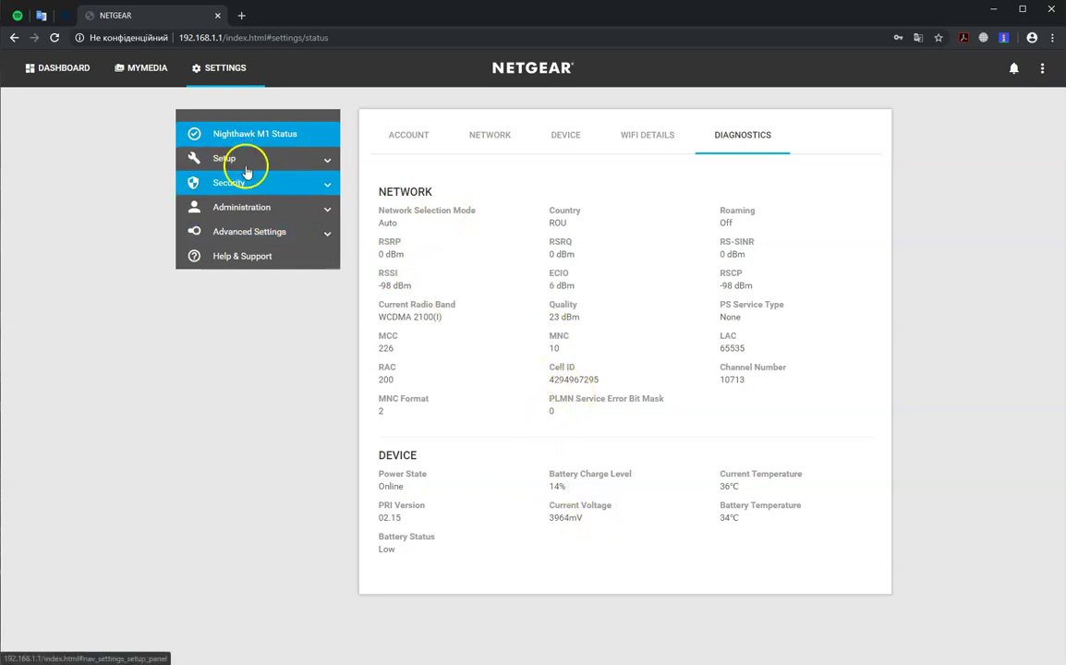
Open the advanced Cellular settings and keep the band region set to Auto.
click(245, 234)
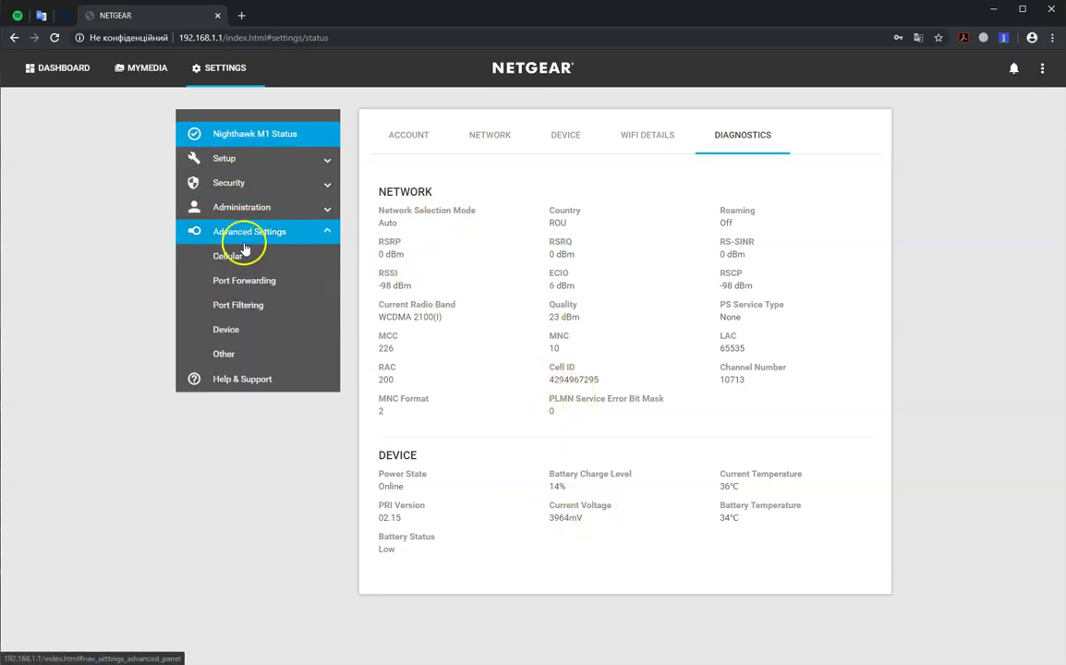
click(242, 260)
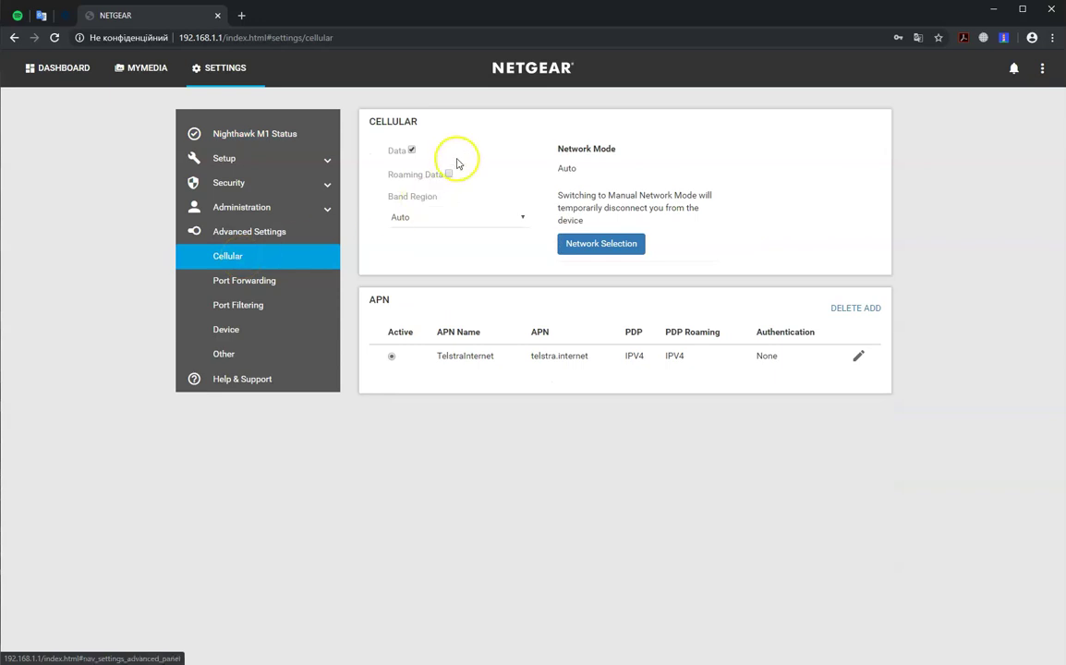
click(608, 247)
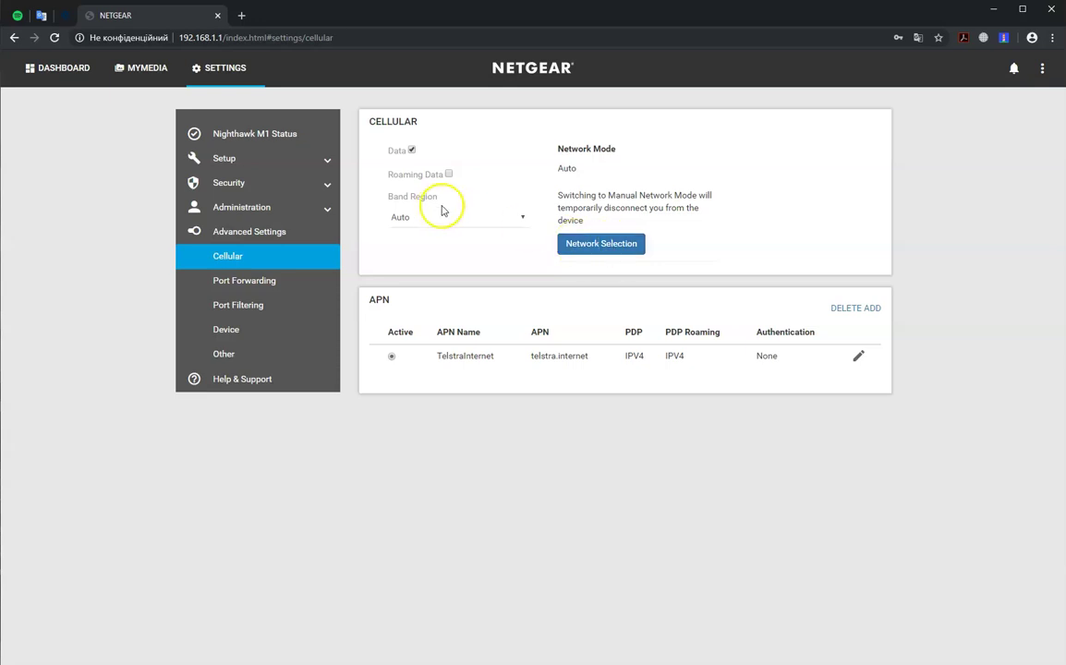
click(470, 221)
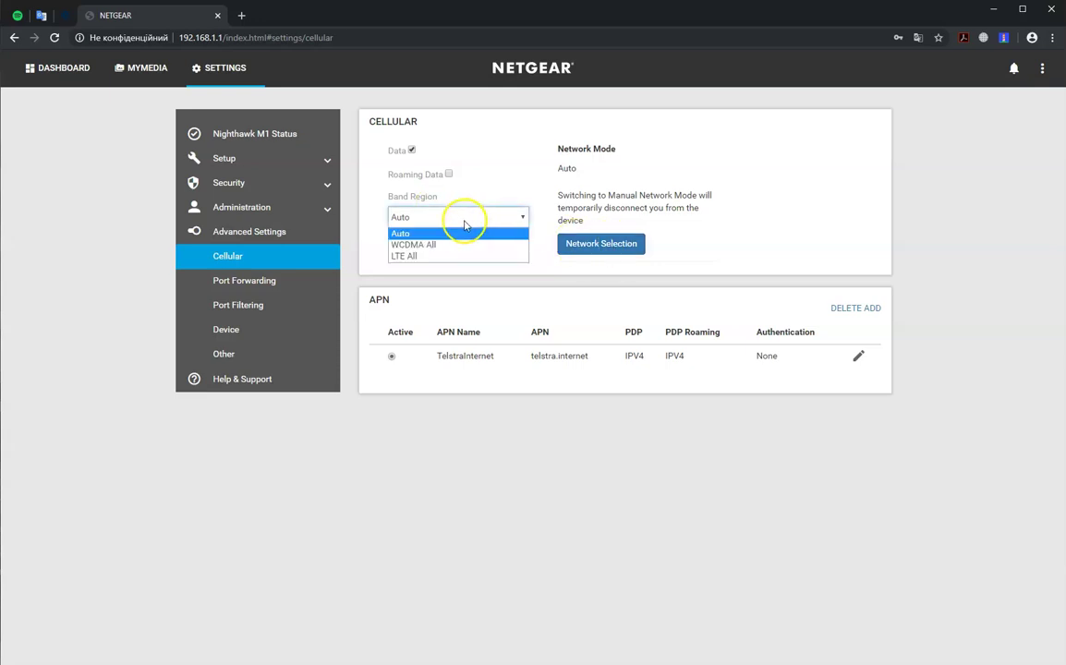
click(435, 235)
Scan for available mobile networks and manually select UA-KS.
click(582, 253)
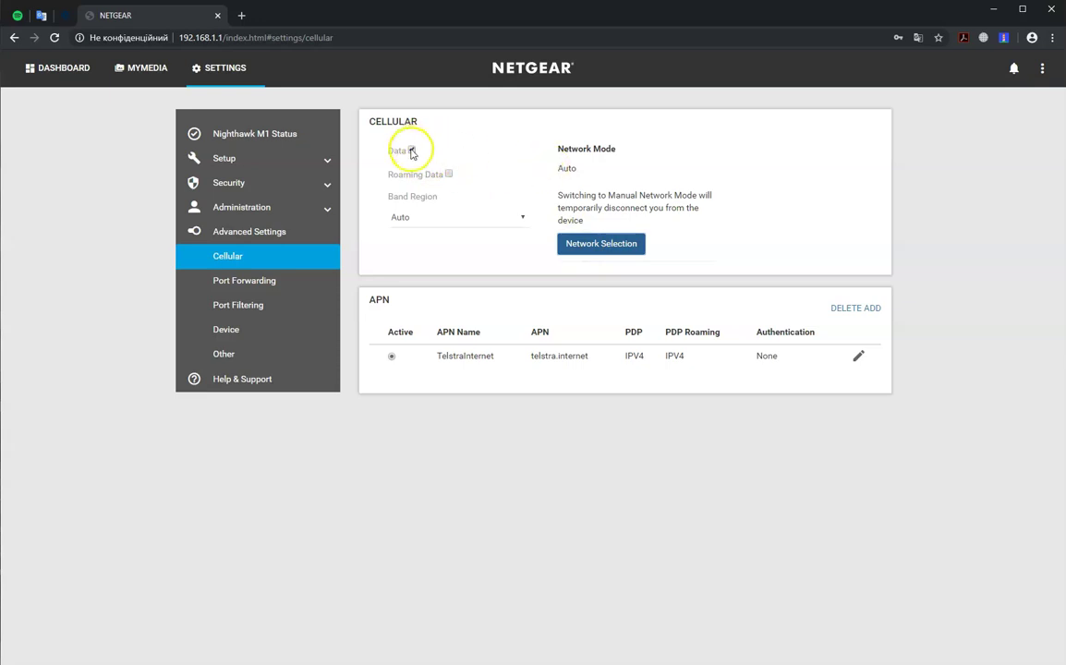
click(605, 243)
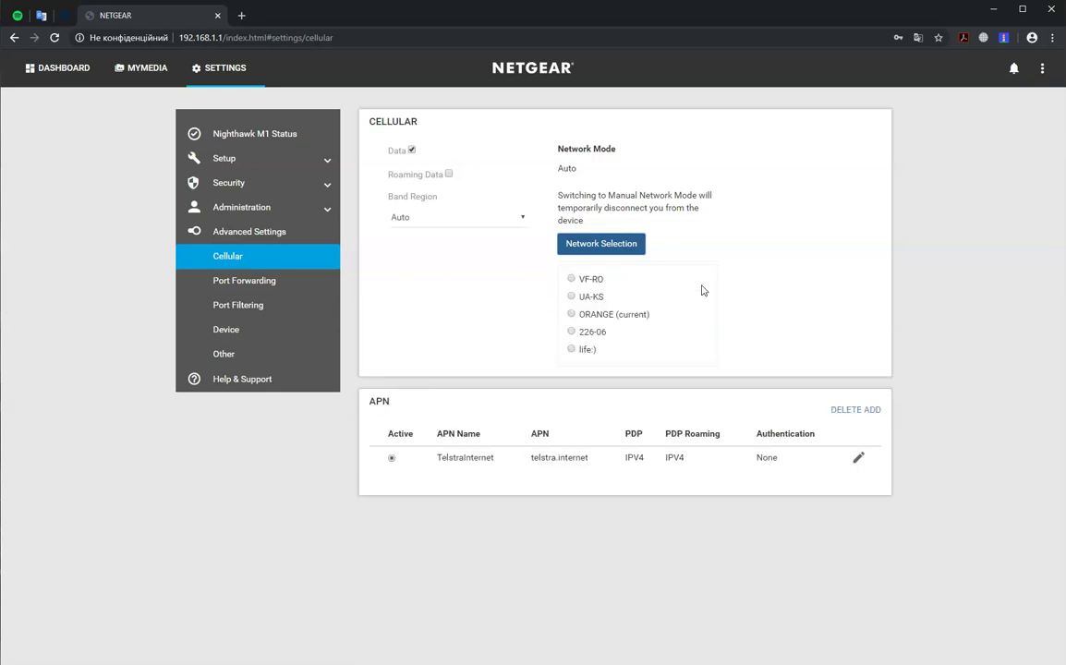
click(571, 299)
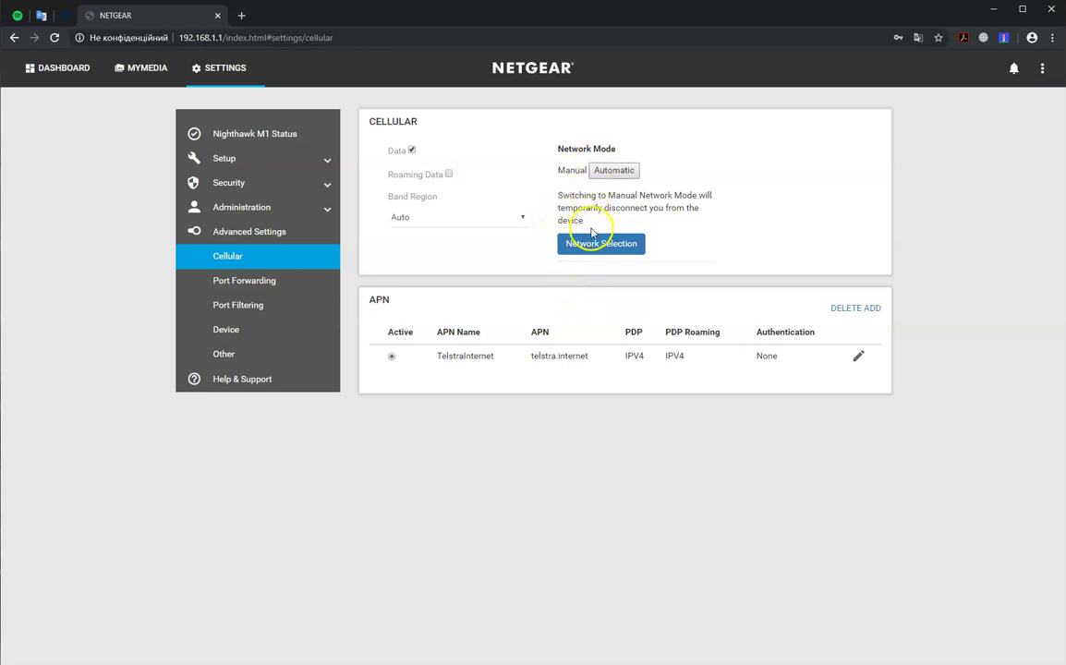
Check the TelstraInternet APN details and add a new APN named Kyivstar with APN internet.
click(858, 359)
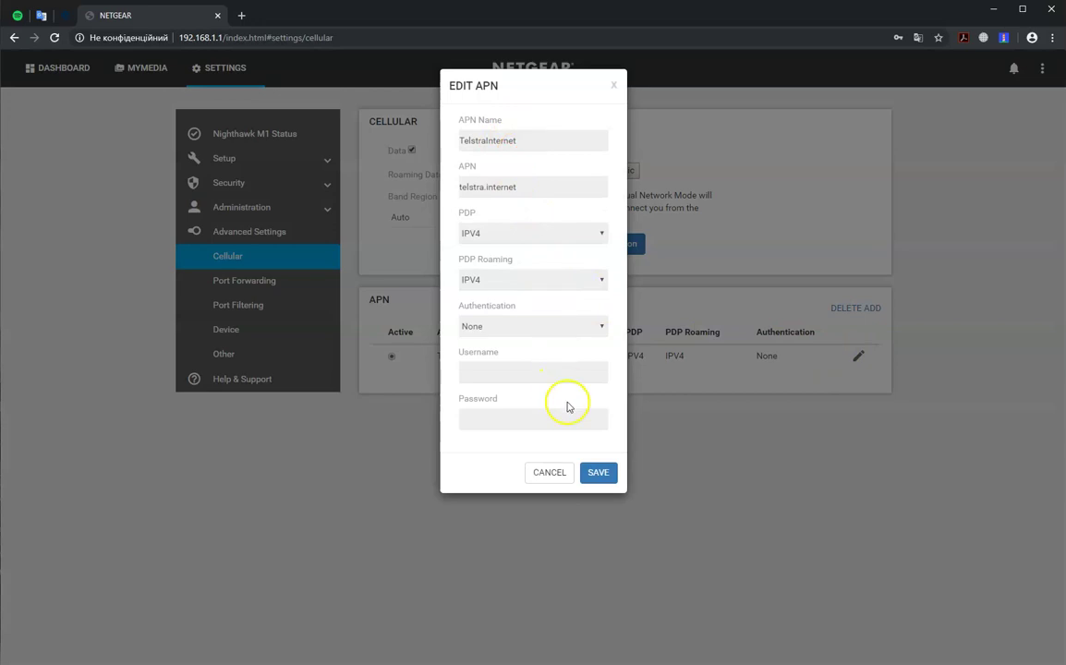
click(614, 86)
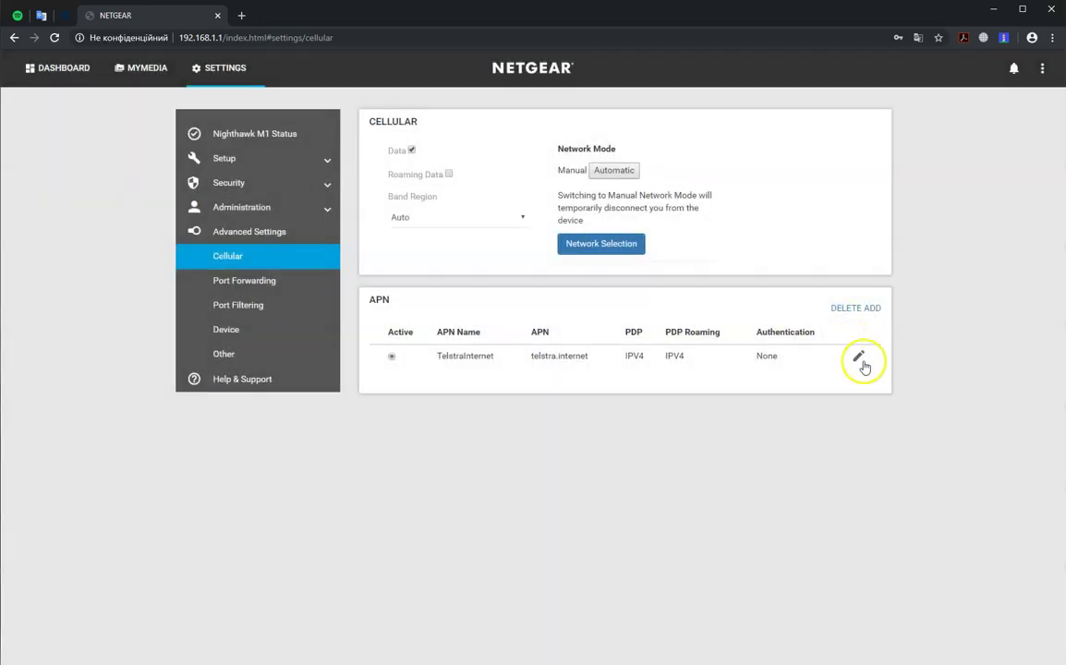
click(873, 307)
click(492, 137)
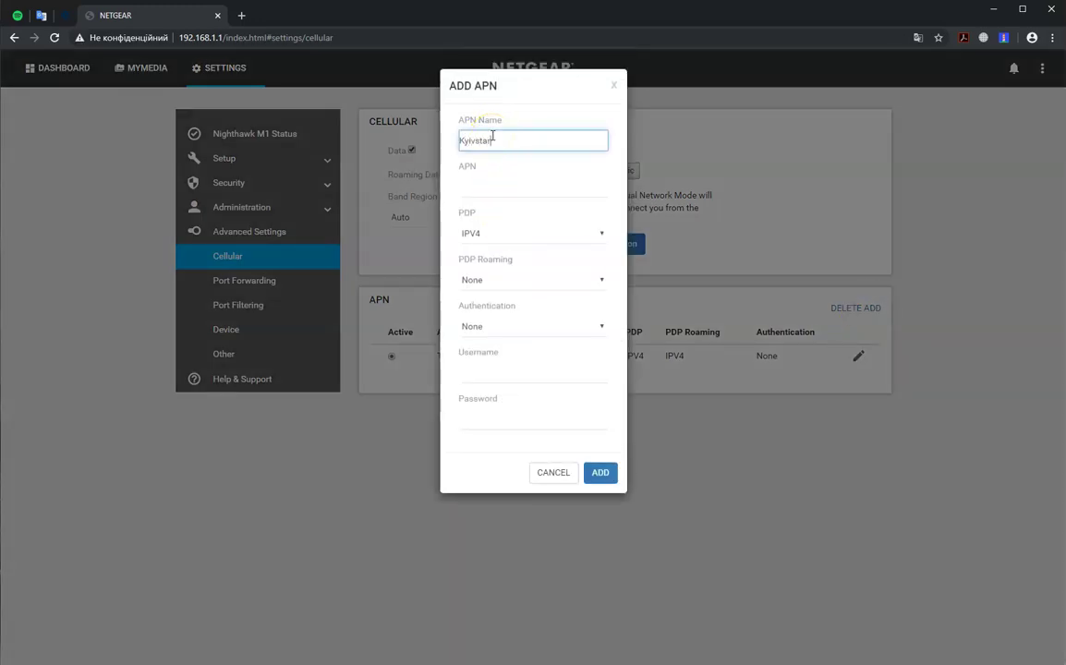
click(481, 190)
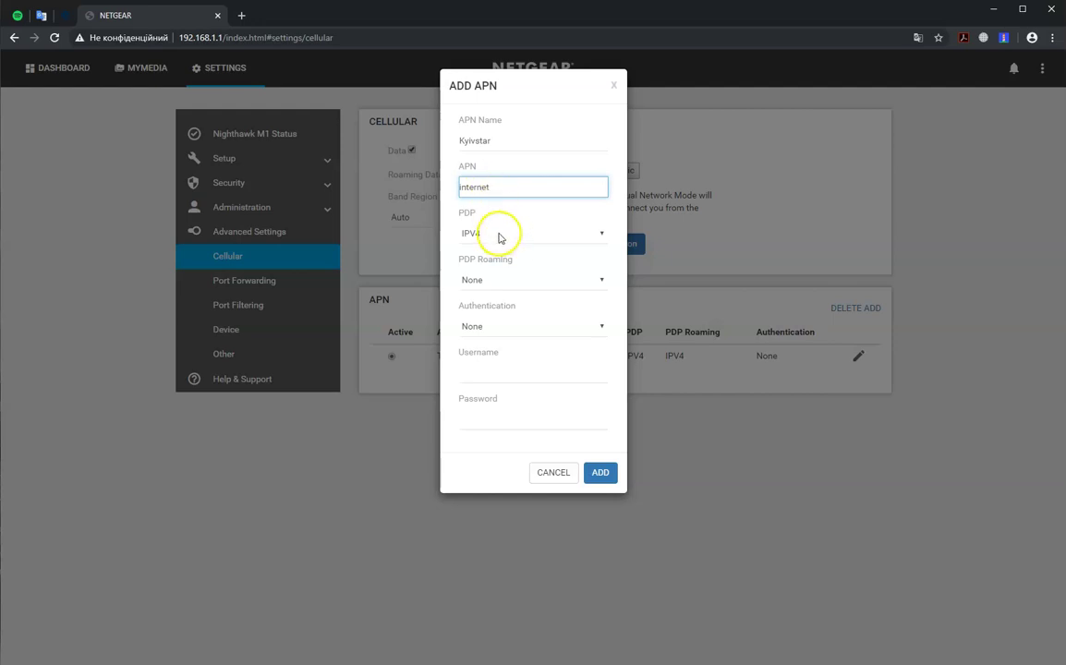
click(603, 473)
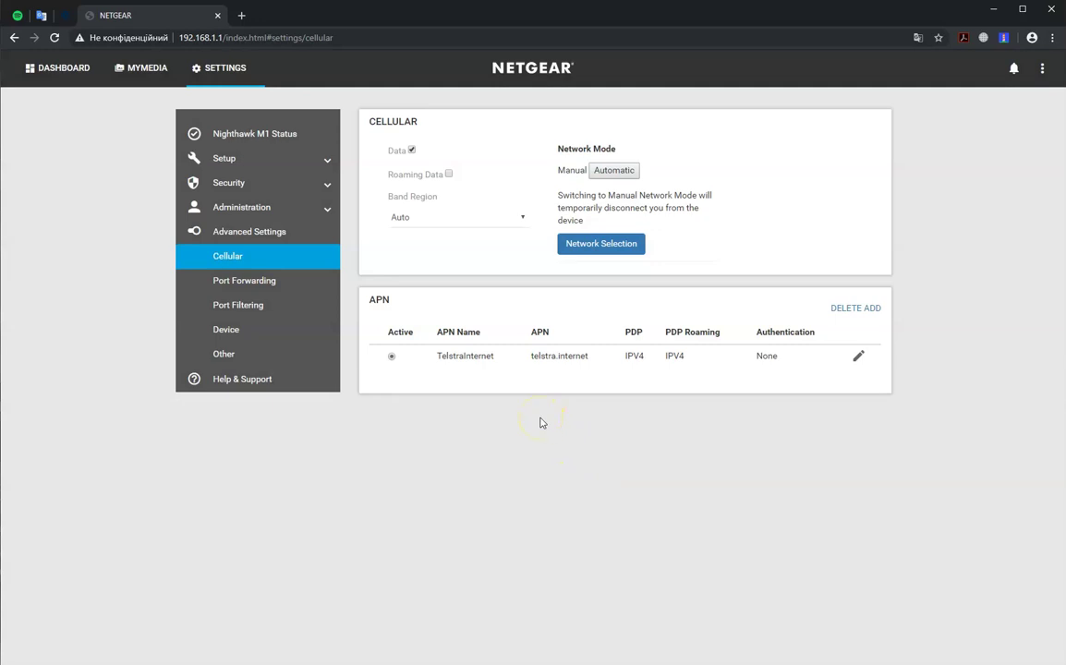
Make Kyivstar the active APN and try to delete its ticked entry.
click(403, 383)
click(378, 383)
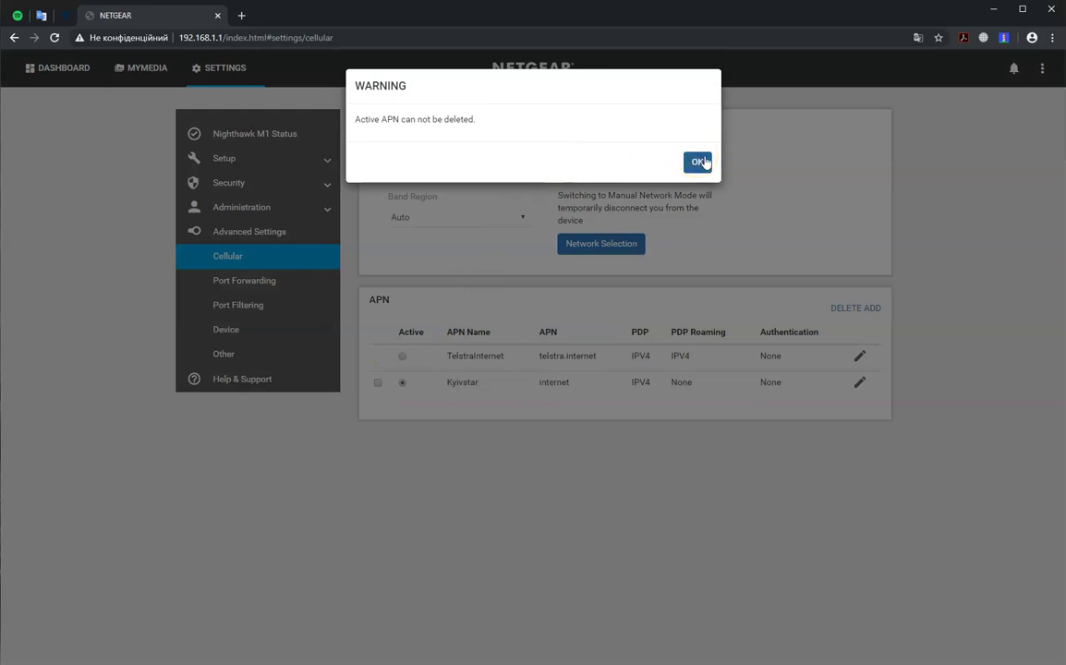
click(699, 162)
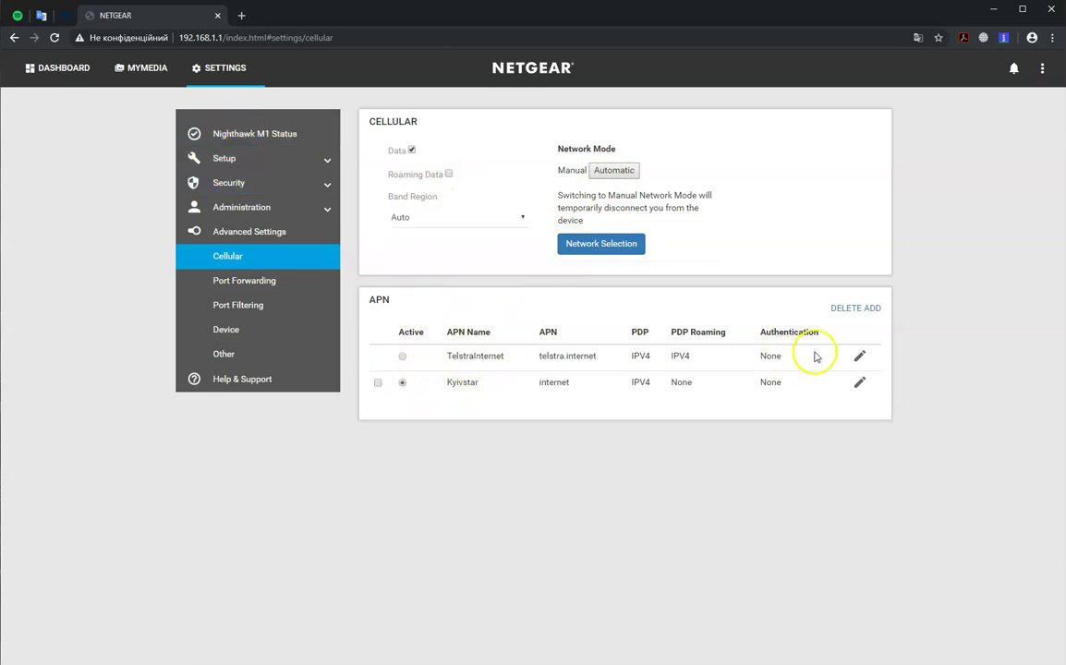
View the TelstraInternet APN entry without changing it and check the connection status on the dashboard.
click(859, 356)
click(549, 380)
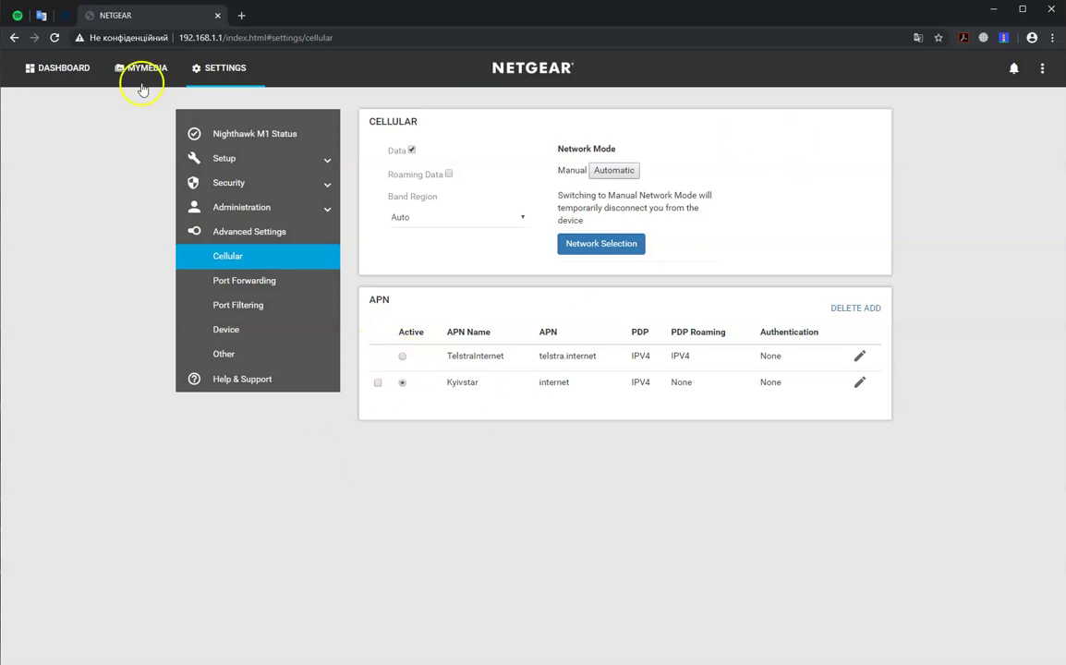
click(60, 78)
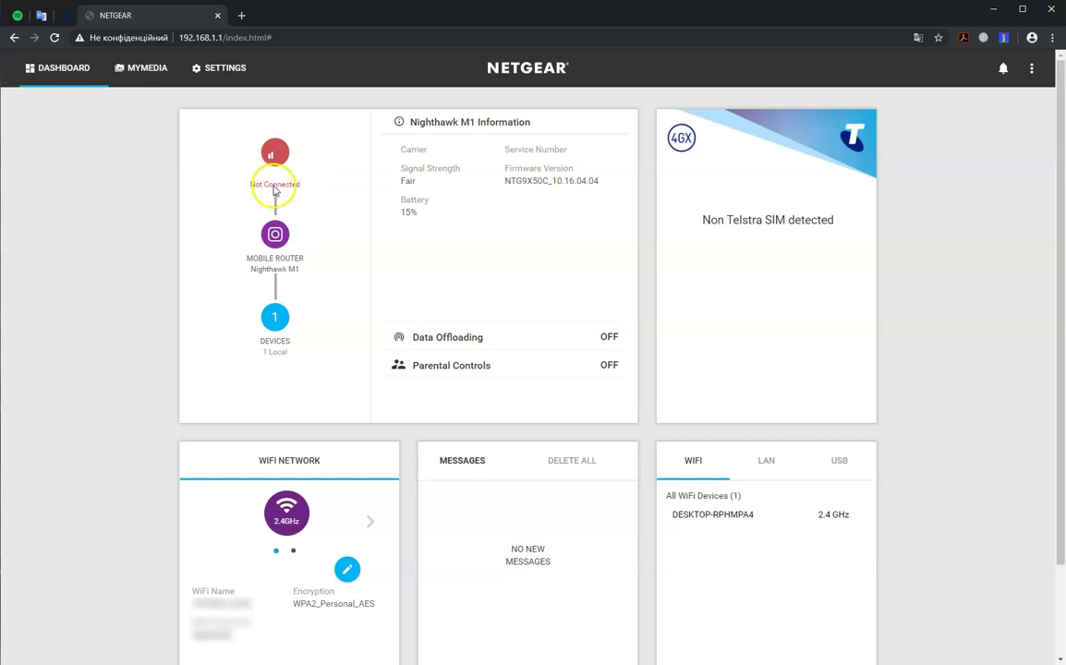
Return to the advanced Cellular settings and inspect the TelstraInternet APN details without saving.
click(211, 67)
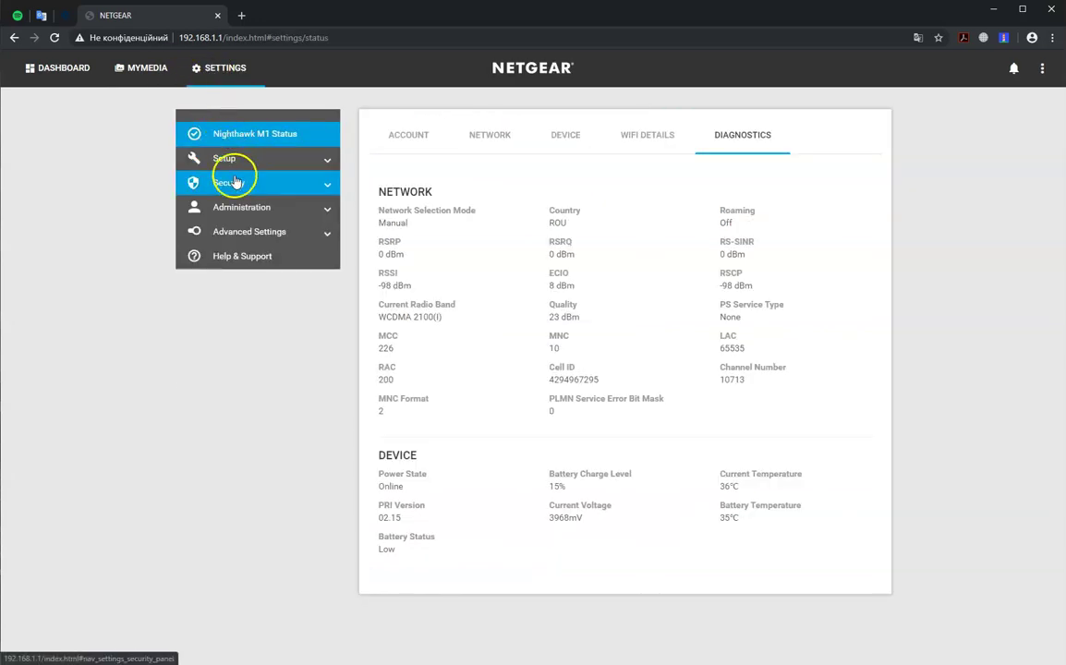
click(247, 231)
click(236, 263)
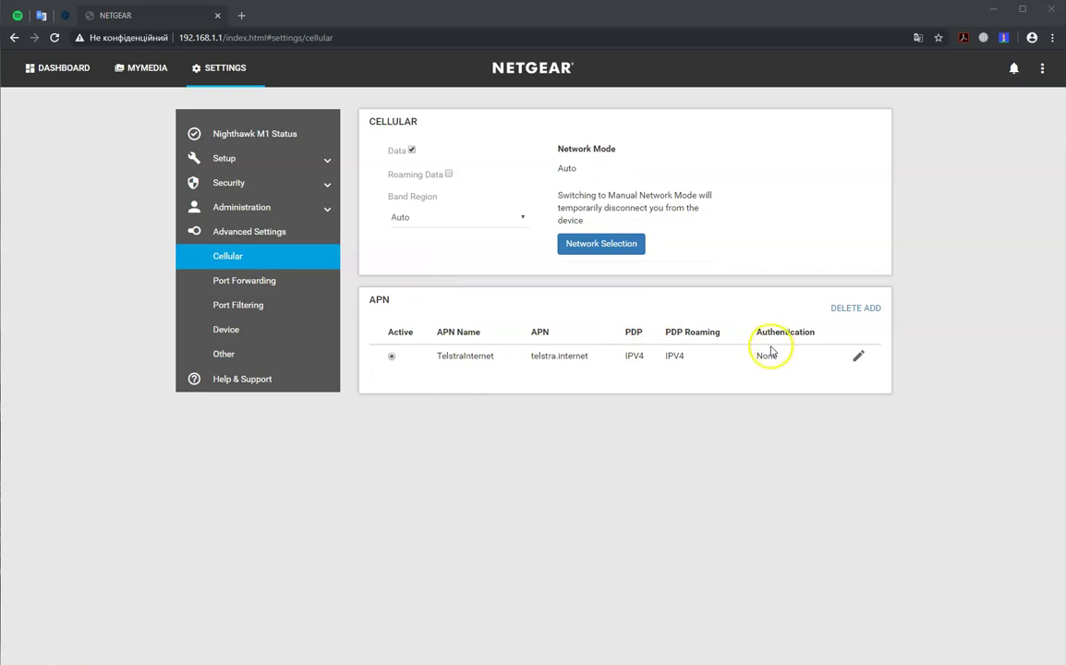
click(858, 356)
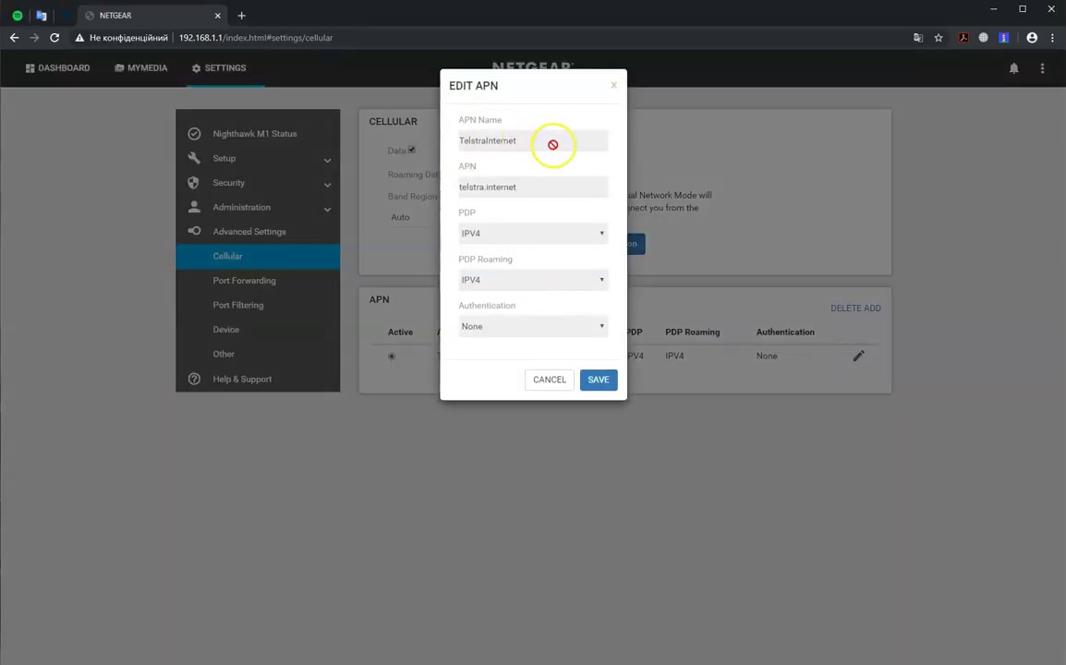
click(549, 379)
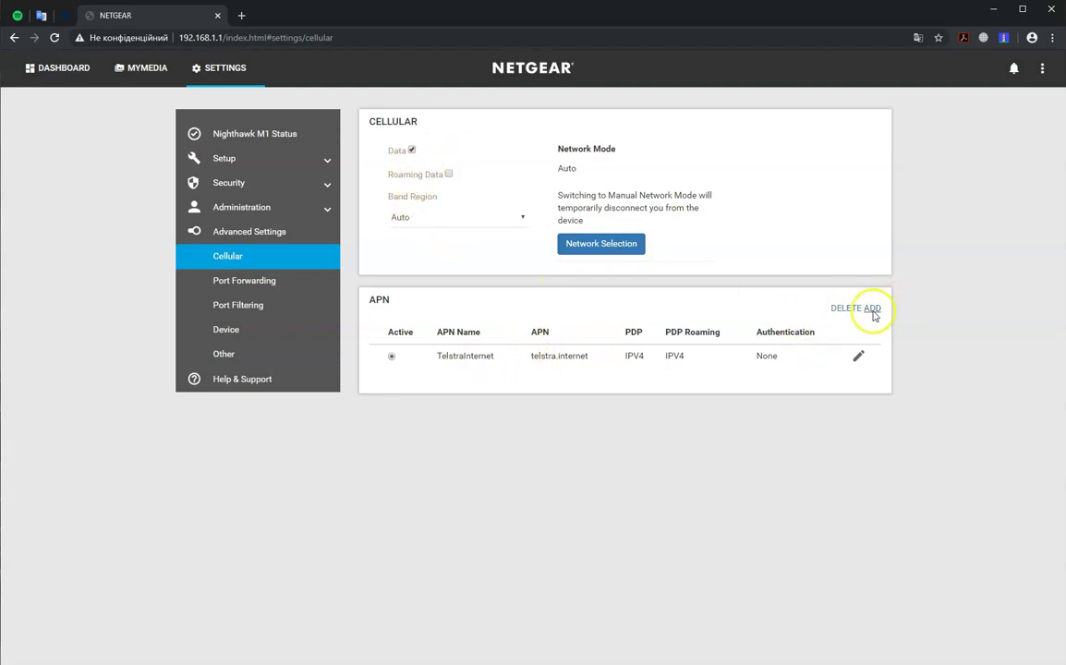
Add an APN named Kyivstar LTE with APN internet, PDP IPV4, PDP Roaming None and Authentication None, and make it the active one.
click(871, 308)
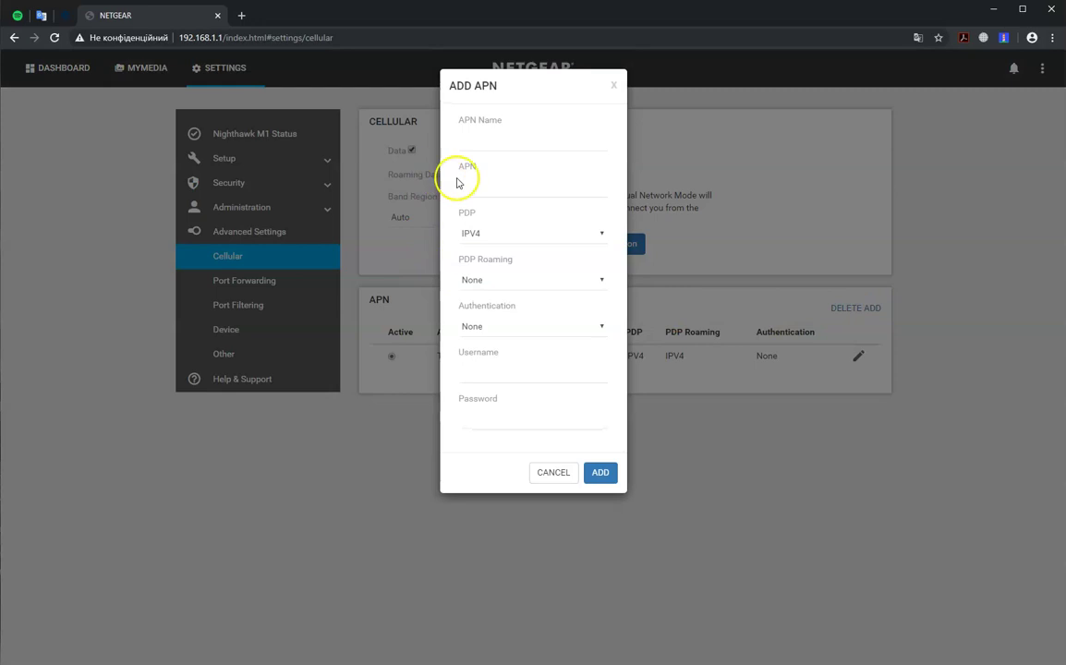
click(480, 139)
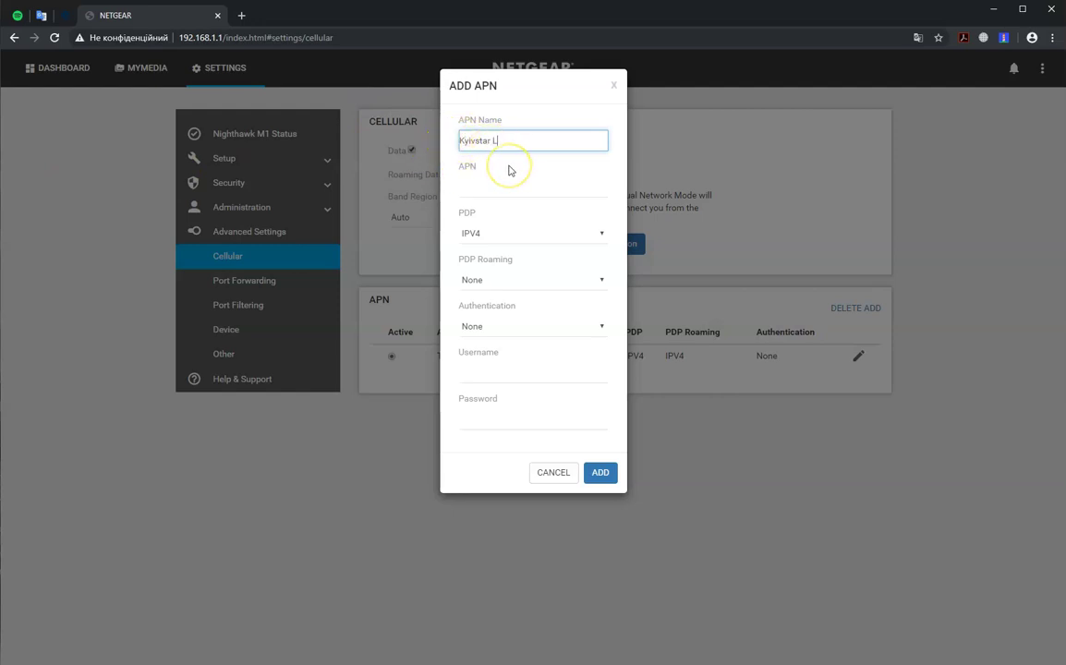
click(480, 189)
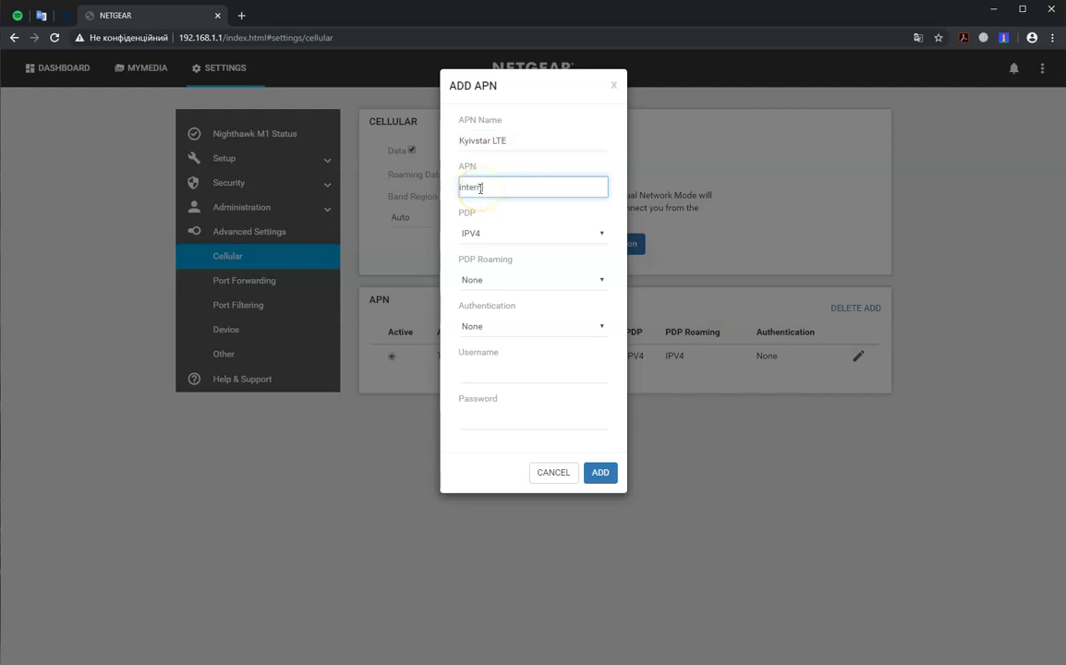
click(493, 280)
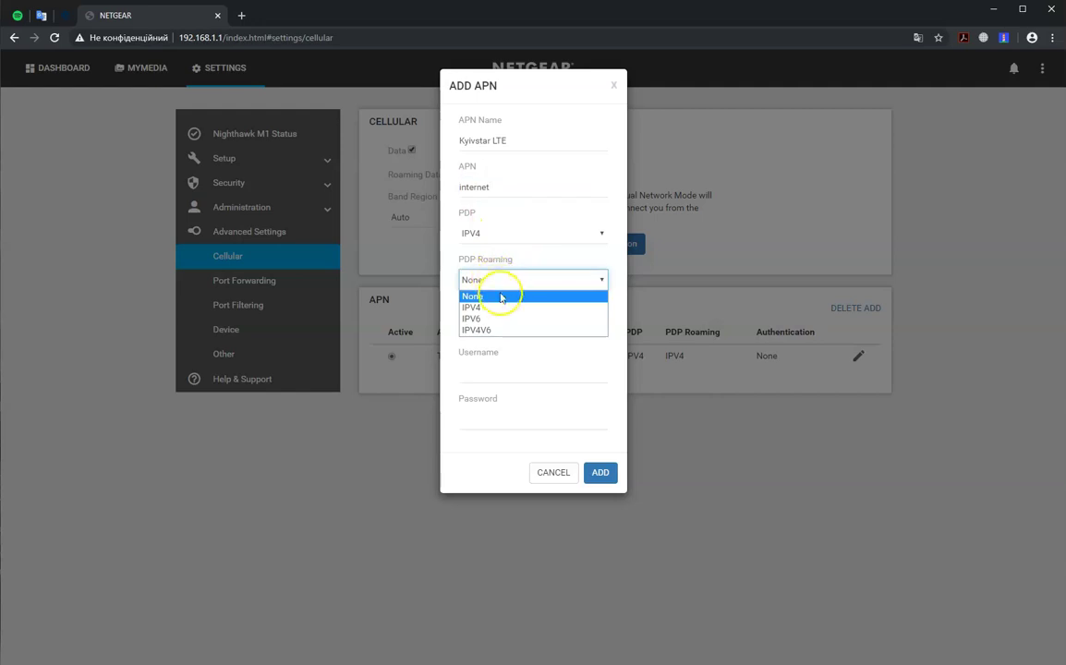
click(500, 307)
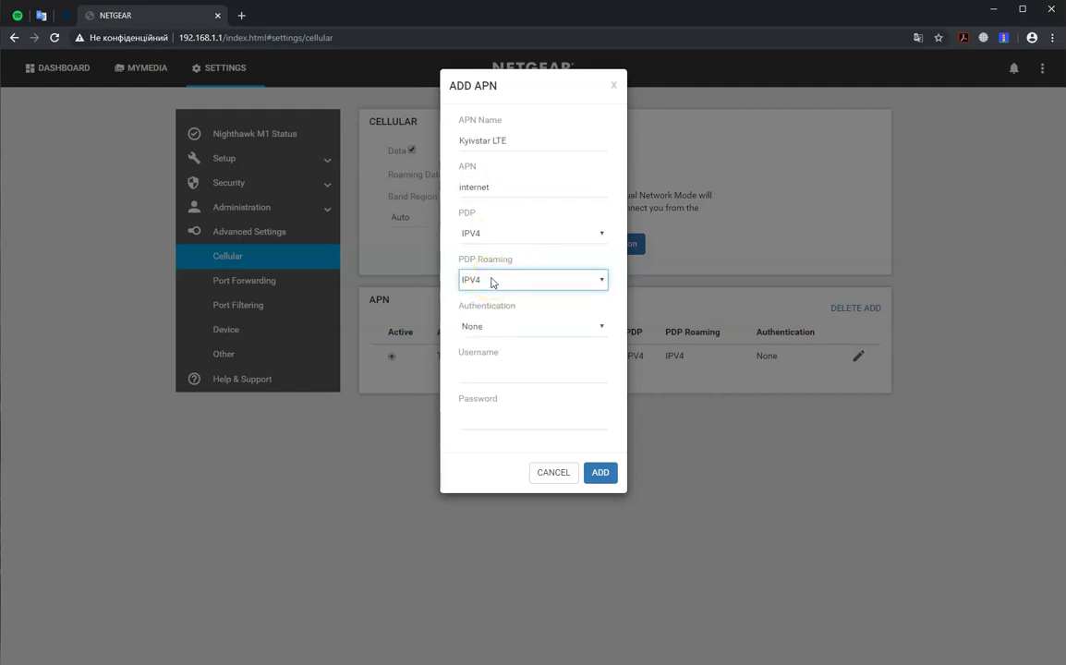
click(493, 282)
click(492, 294)
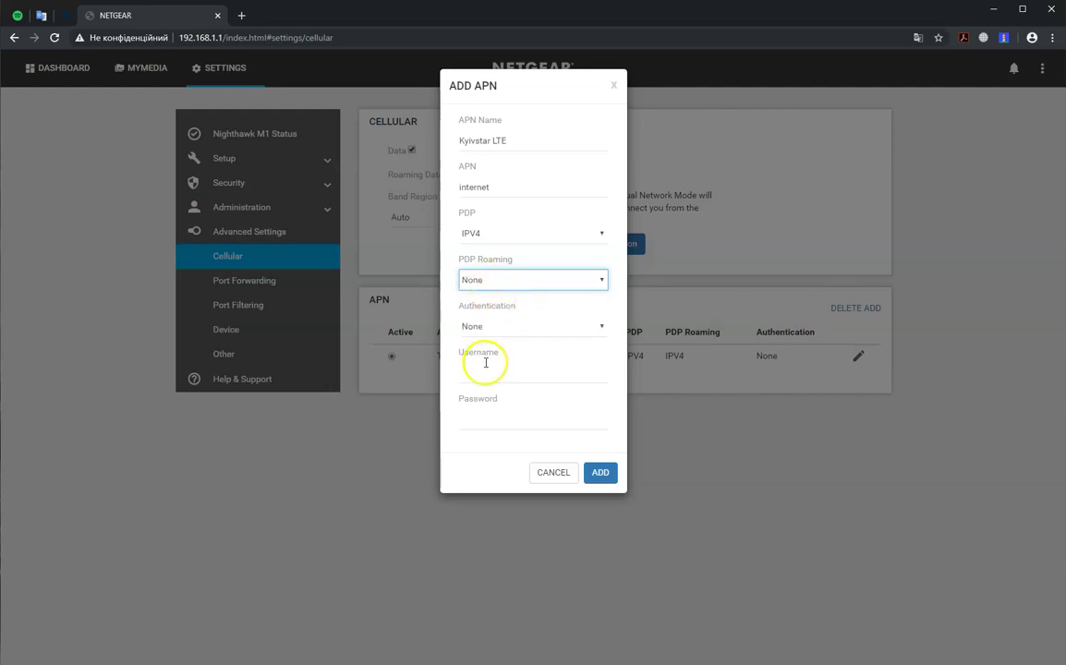
click(503, 328)
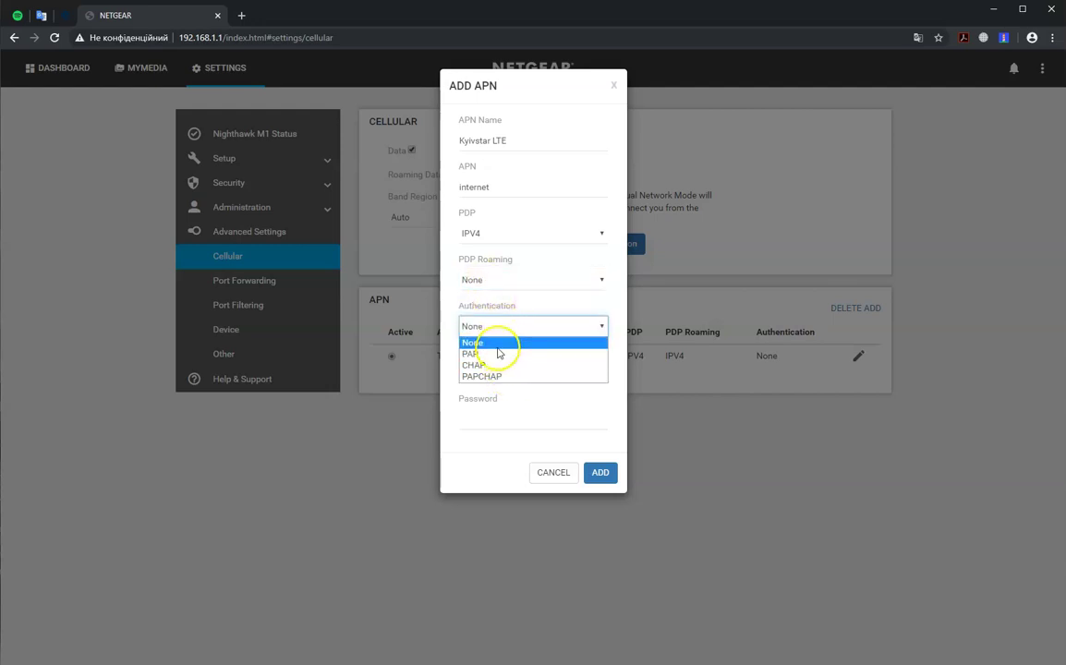
click(495, 343)
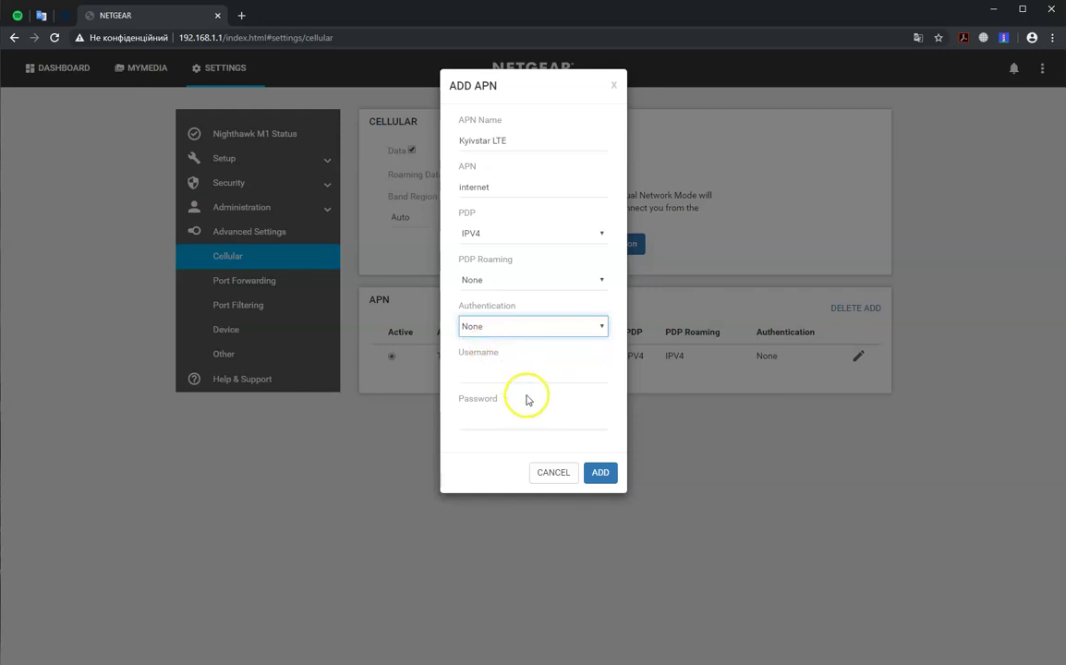
click(601, 473)
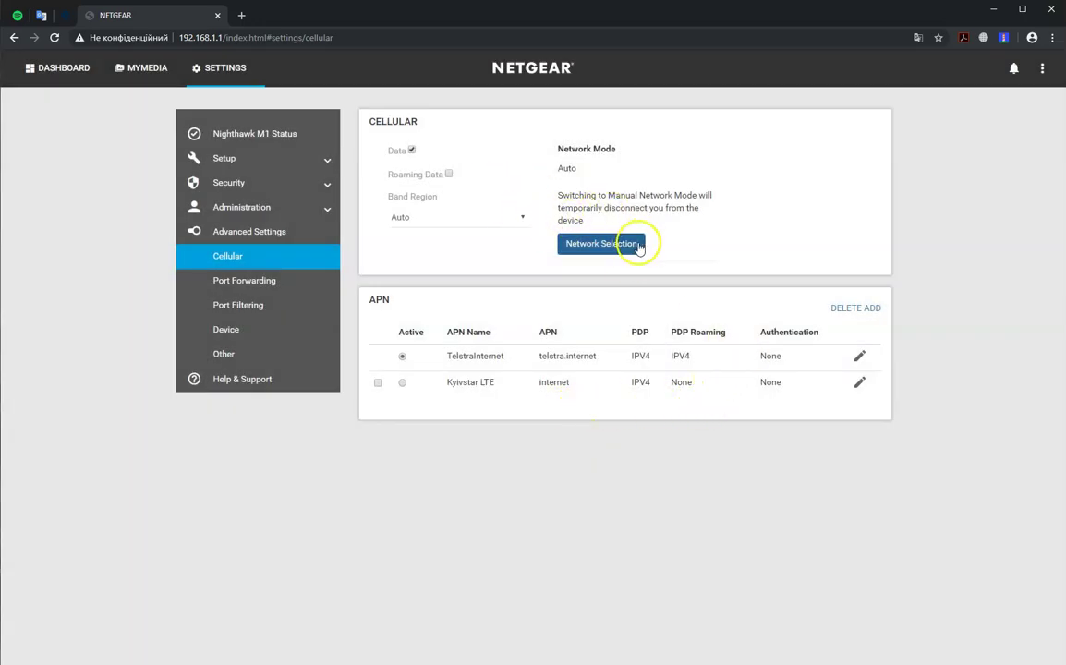
click(402, 382)
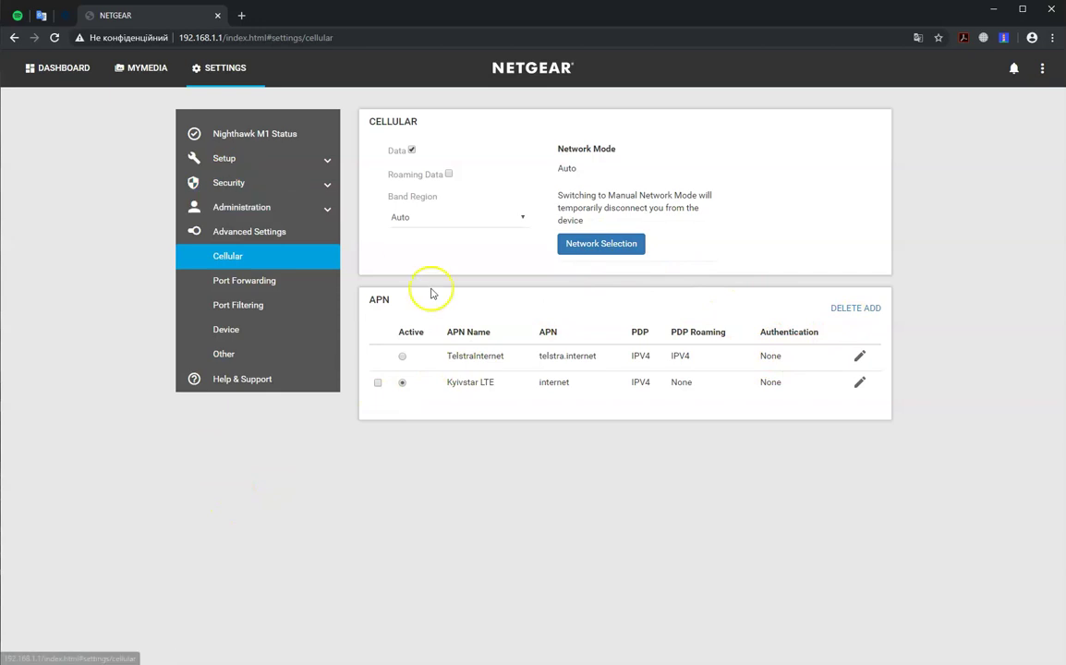
Check the router's diagnostics, account and network details on the Nighthawk M1 Status page.
click(232, 134)
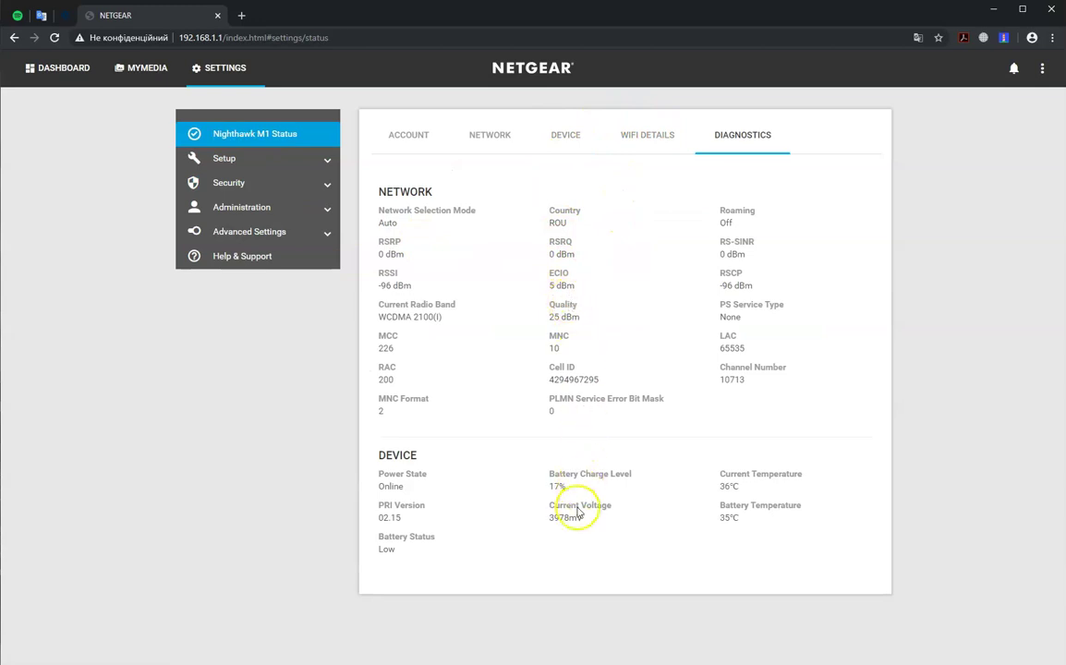
click(405, 130)
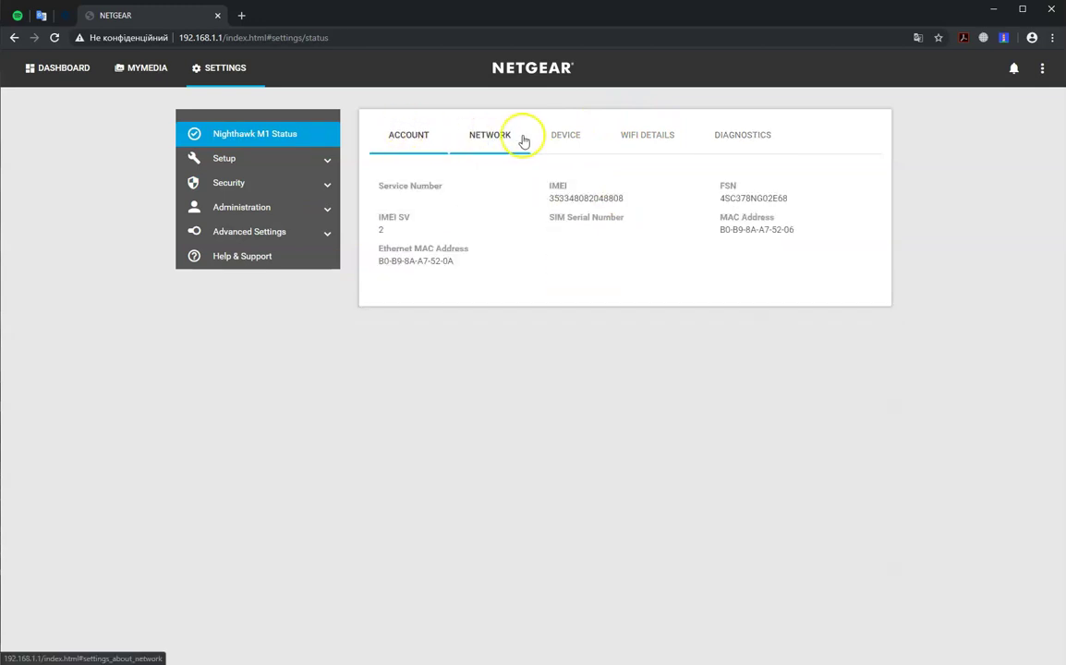
click(523, 141)
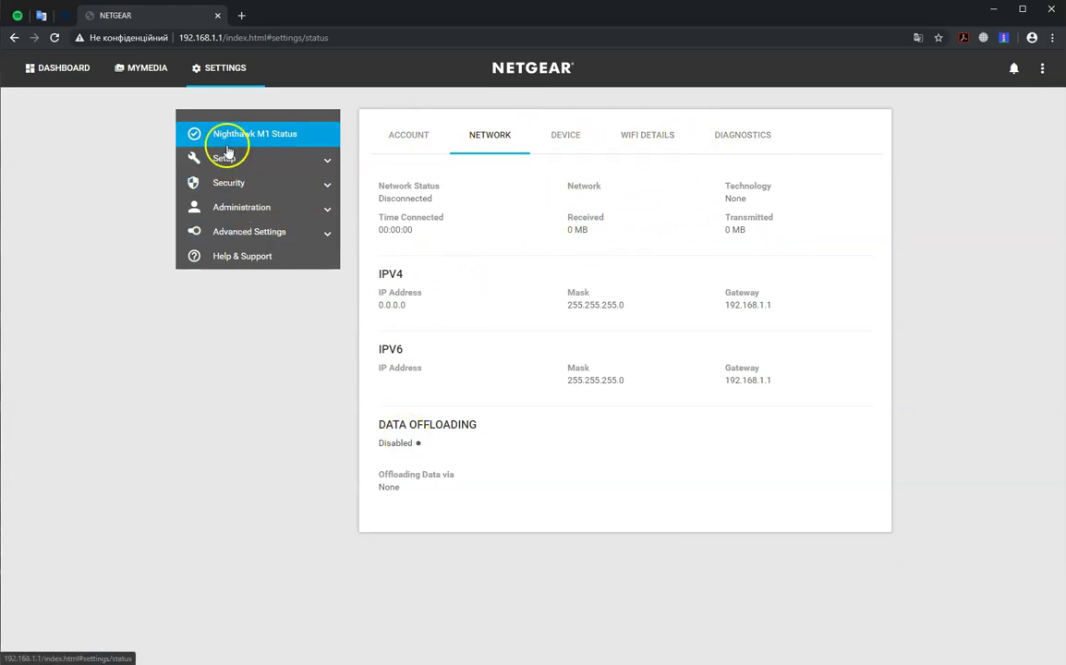
Return to the advanced Cellular settings and start a scan for available mobile networks.
click(249, 236)
click(242, 265)
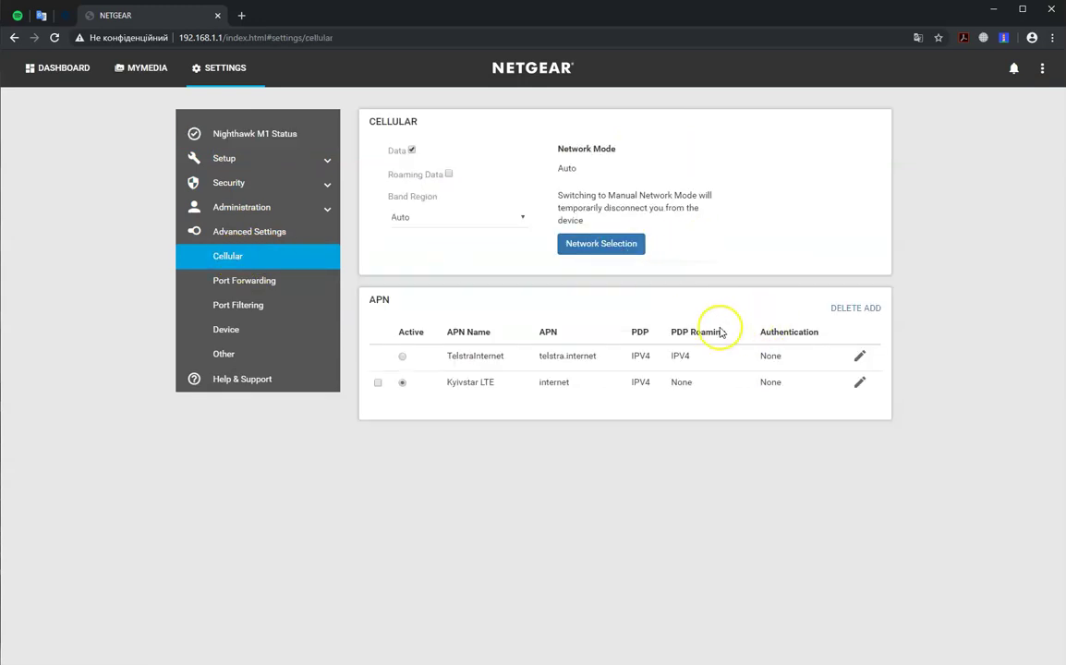
click(604, 252)
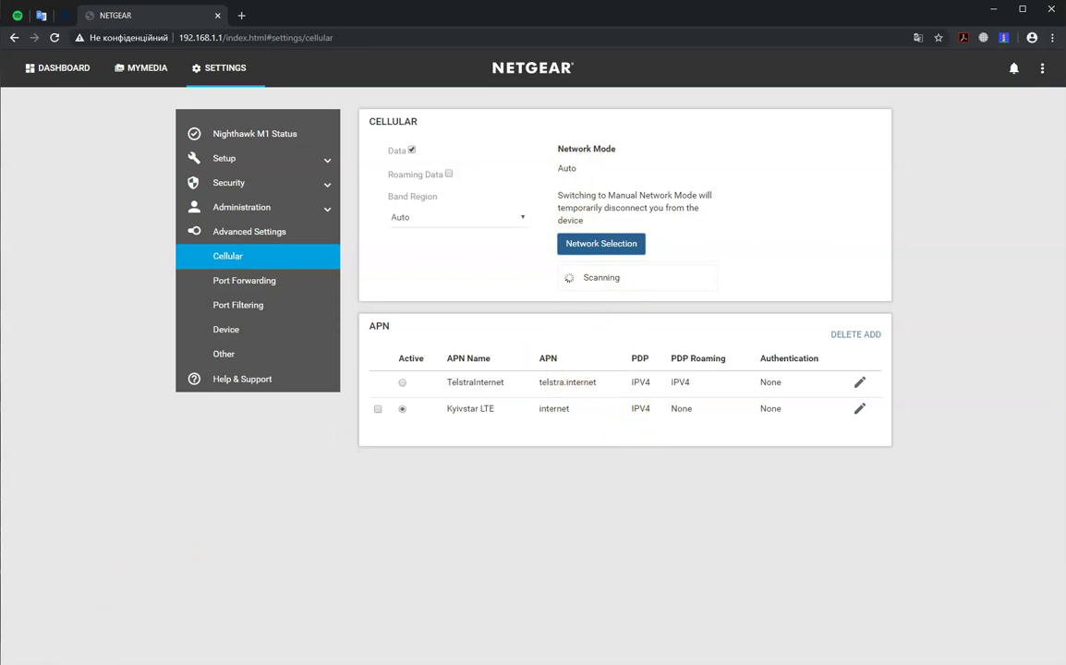
Sign in to the router's administration panel as admin with the administration password.
click(465, 278)
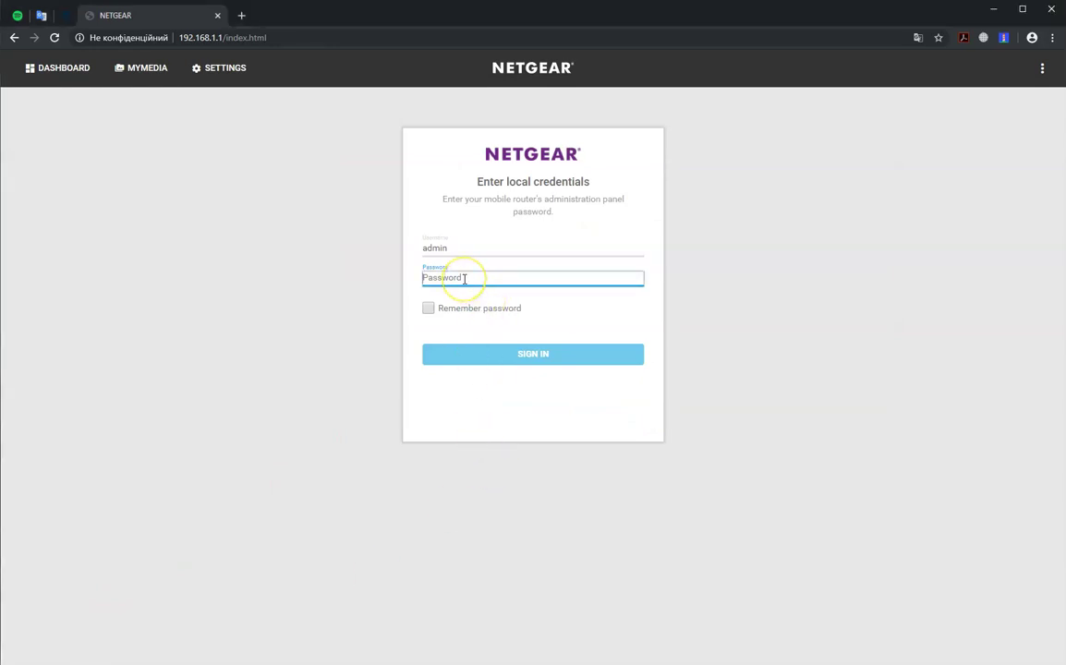
text(p)
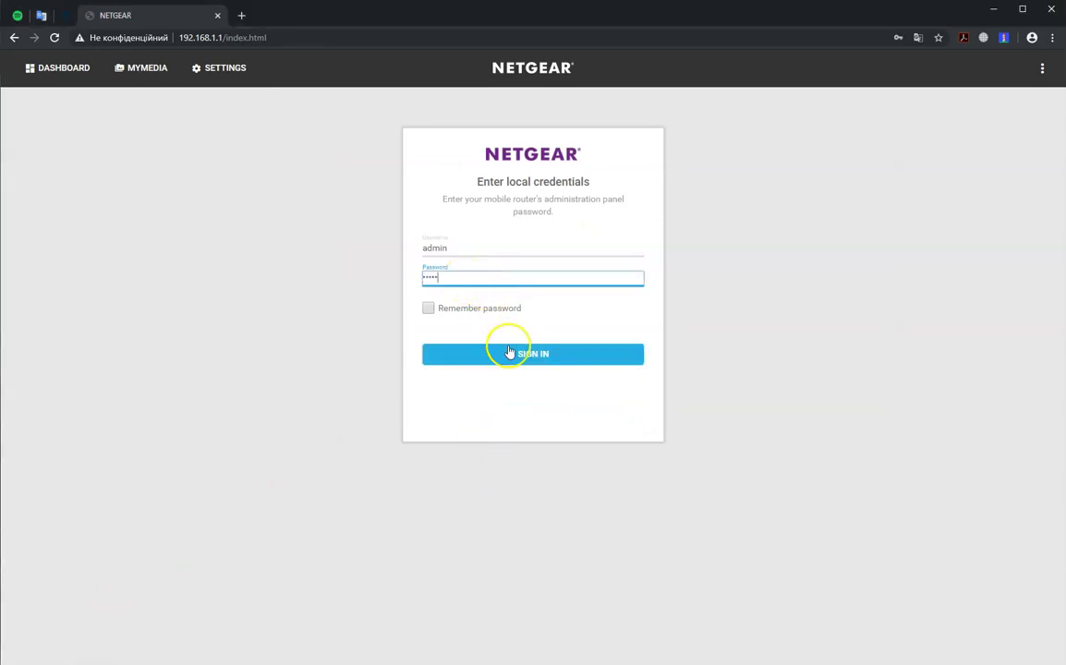
click(508, 358)
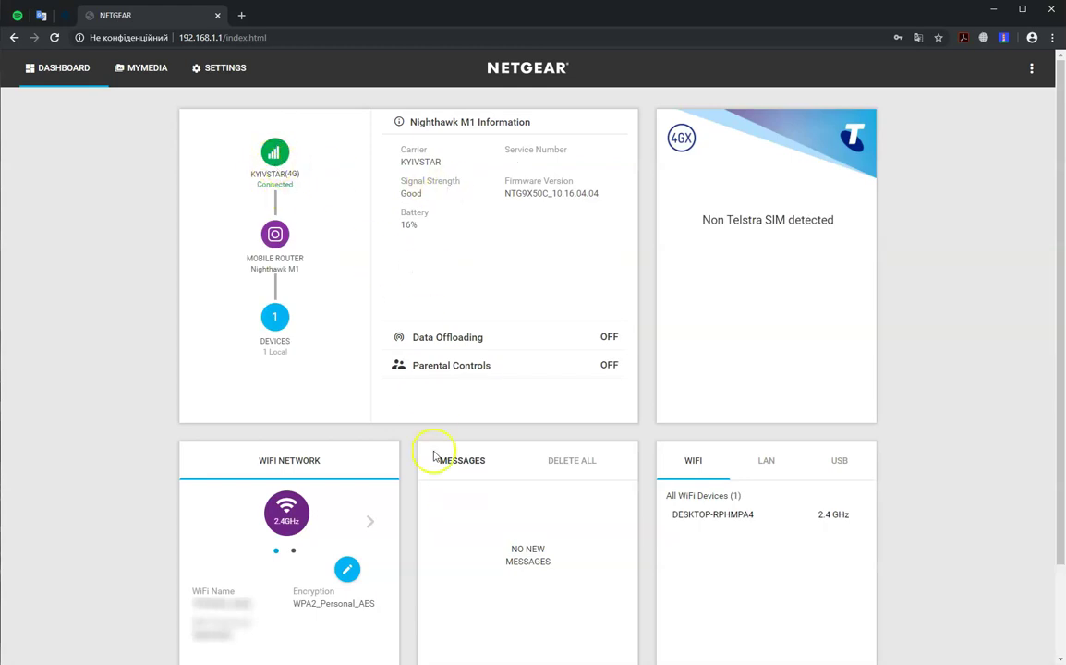
Check the mobile connection on the dashboard and try to open the MyMedia section.
click(54, 76)
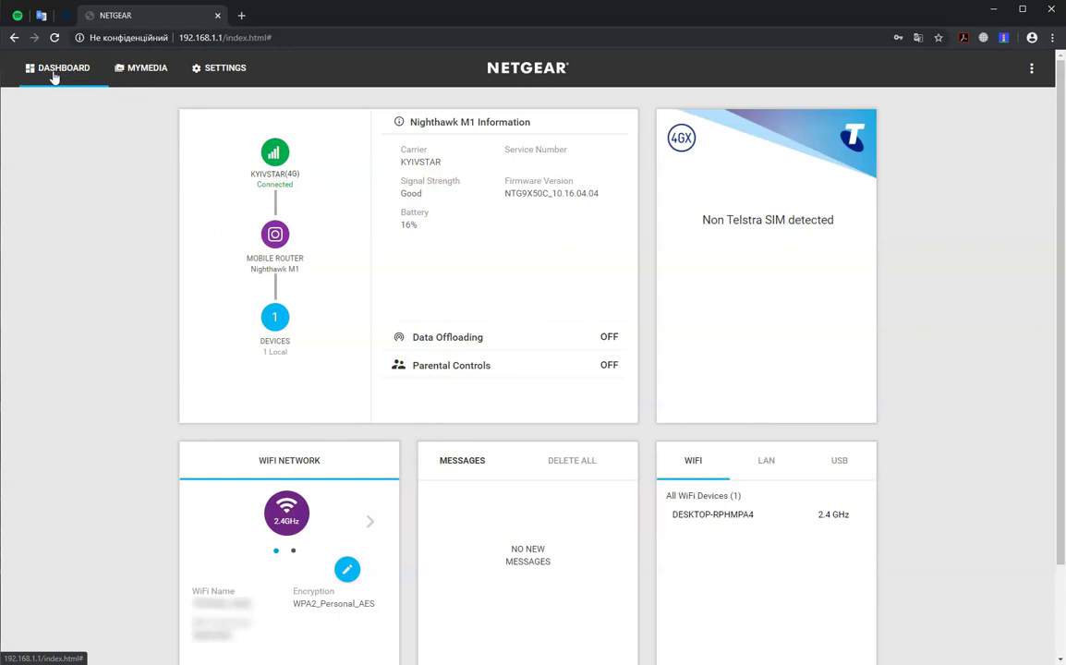
click(139, 77)
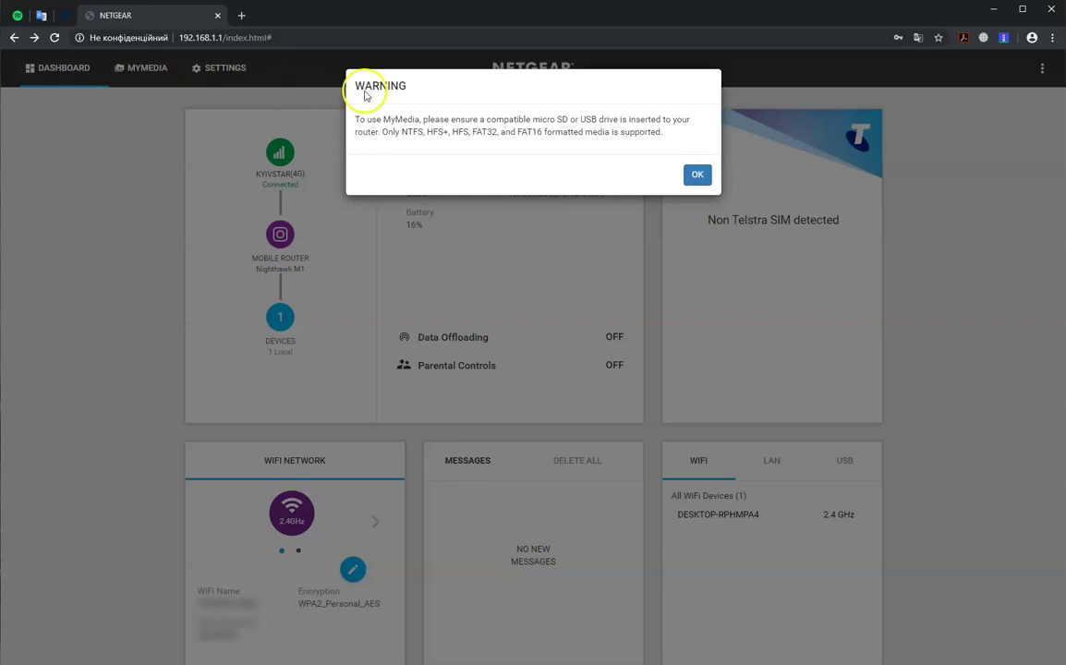
click(697, 174)
Review the router's account, network, device, WiFi and diagnostics details on the status page.
click(214, 72)
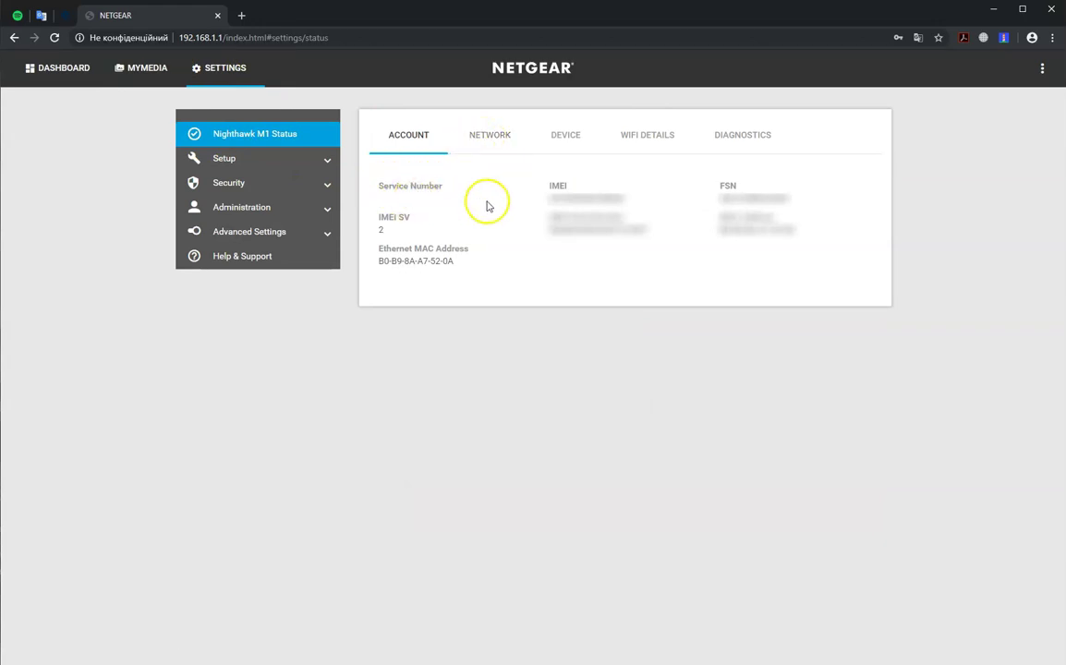
click(481, 140)
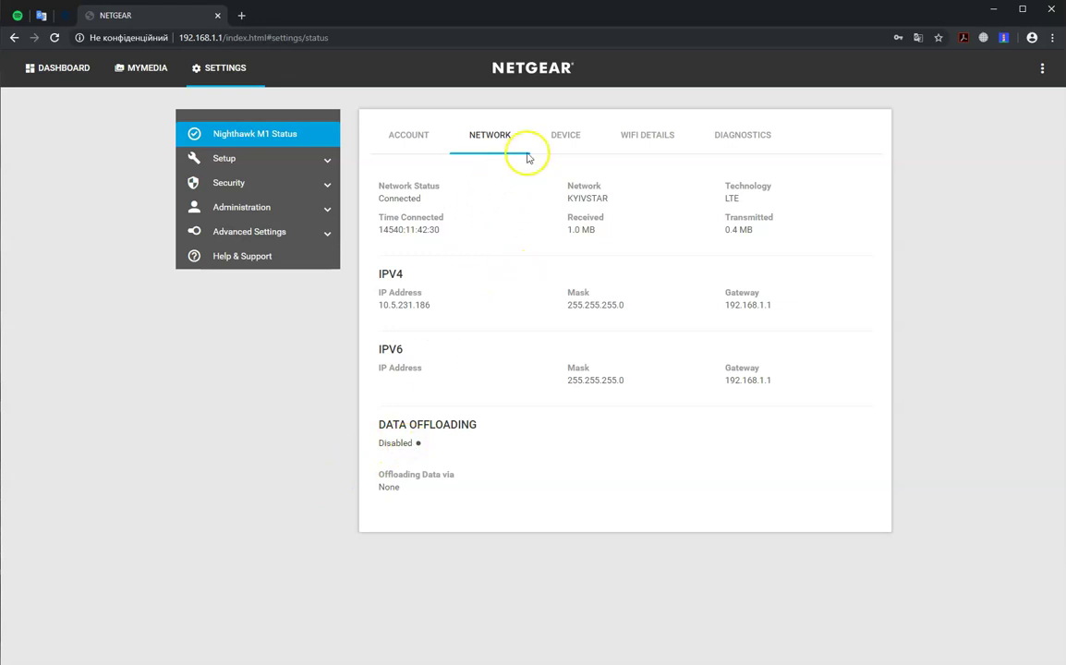
click(564, 138)
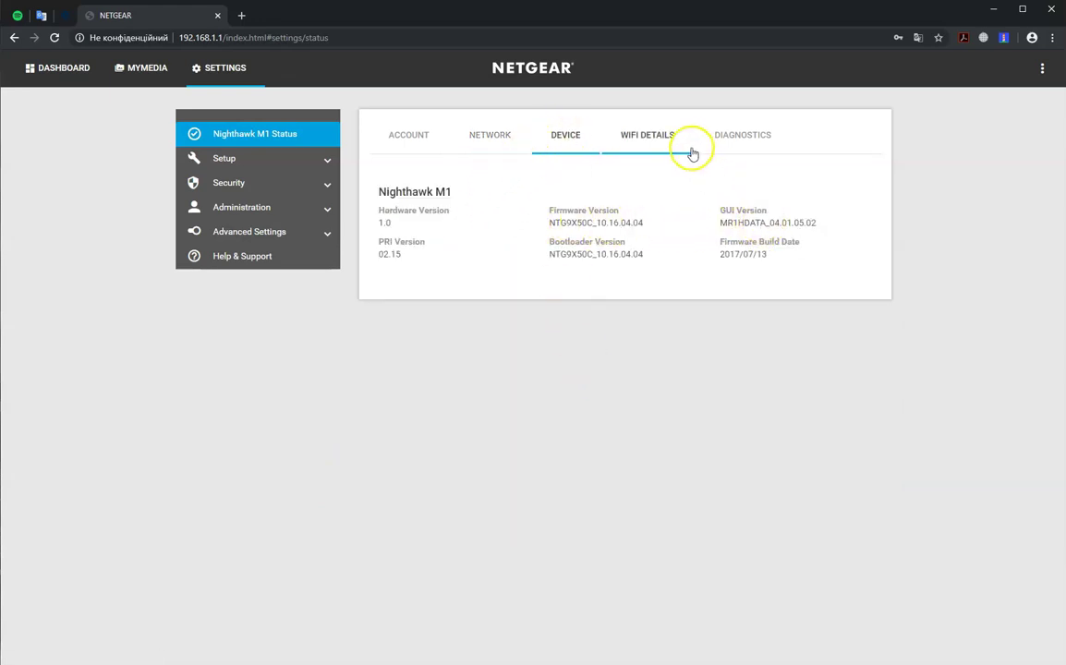
click(643, 144)
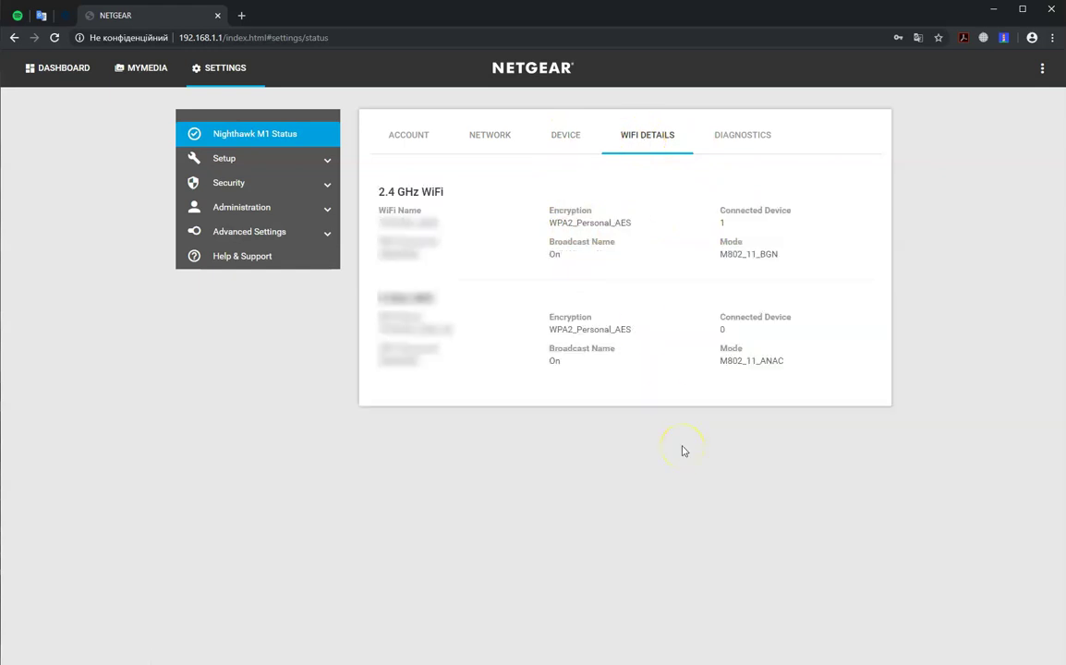
click(735, 141)
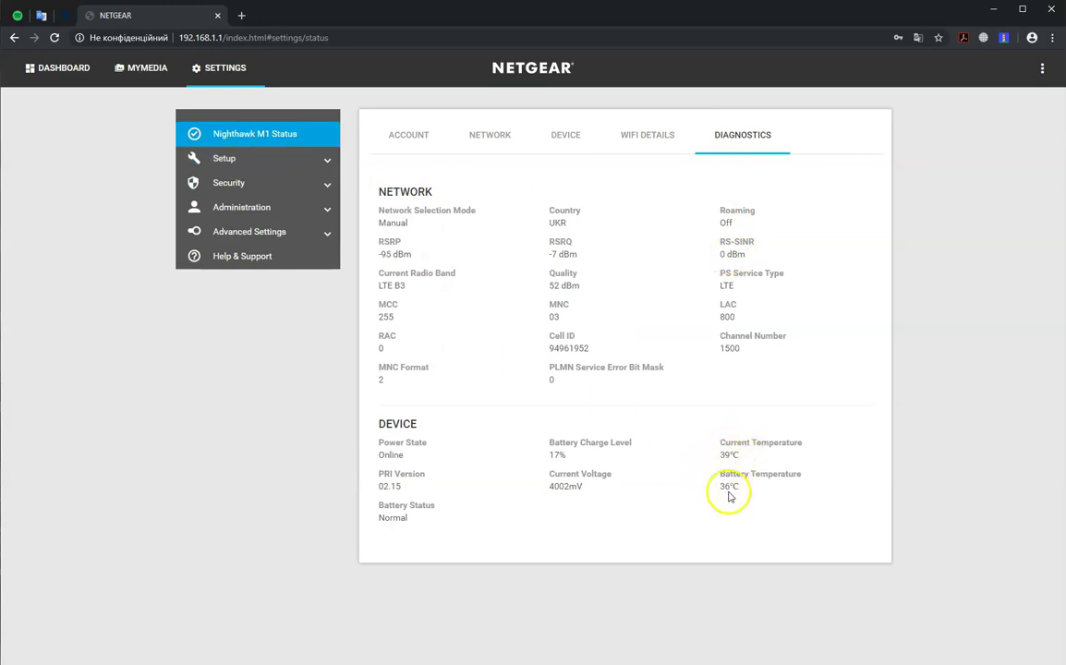
Look through the WiFi Profiles and Wireless pages of the router's Setup settings.
click(205, 160)
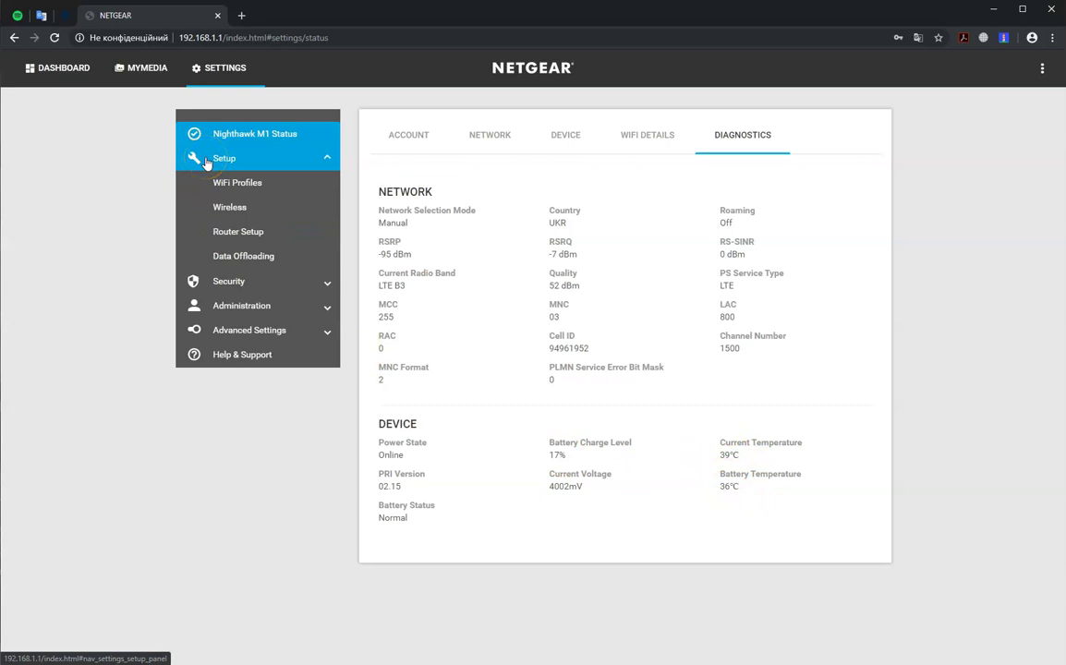
click(229, 185)
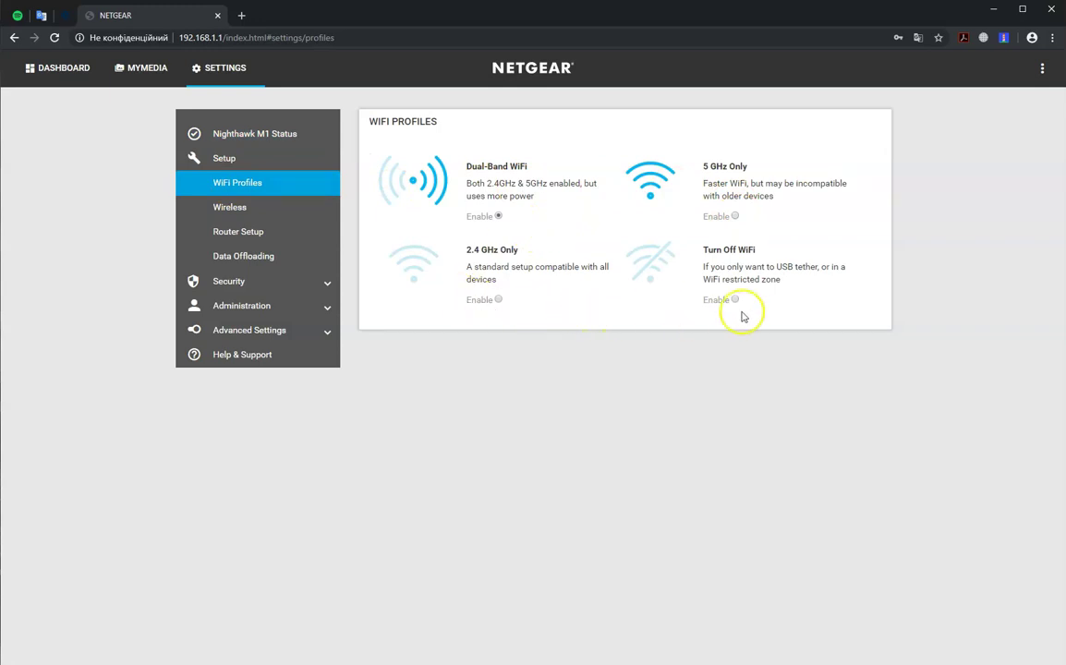
click(242, 213)
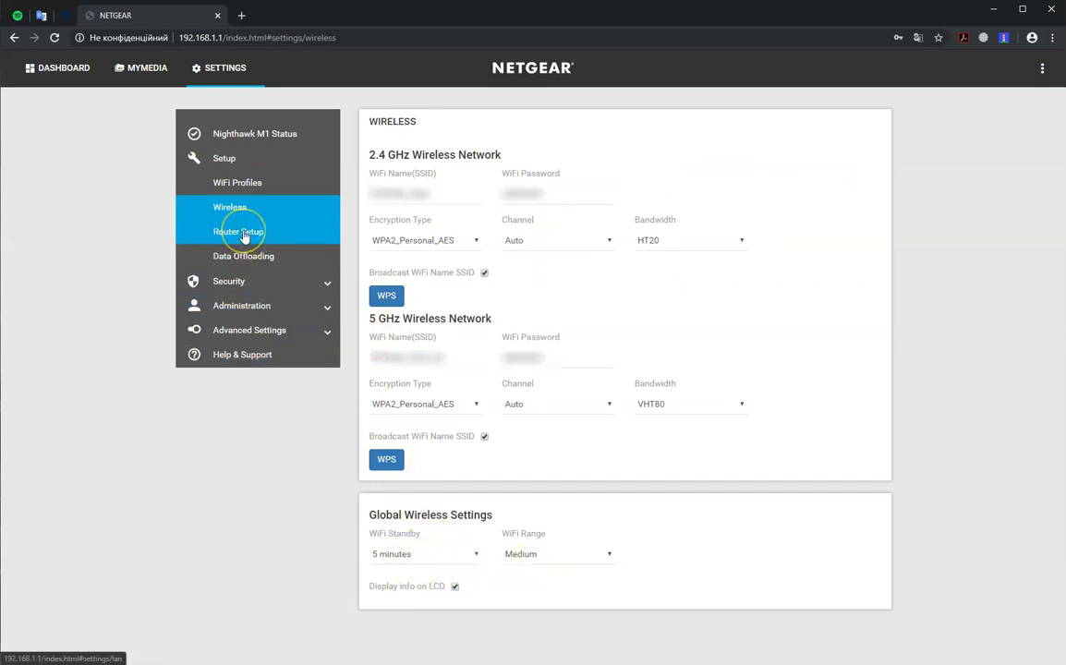
Inspect the WPS PIN pairing option of the 2.4 GHz network and cancel it without entering a PIN.
click(382, 297)
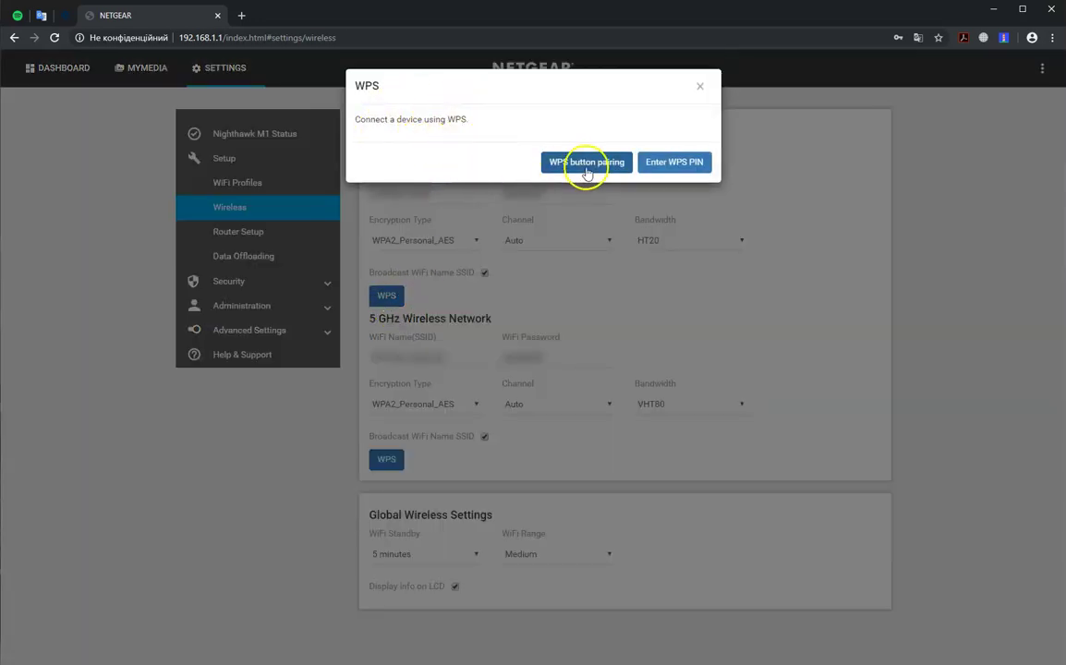
click(675, 168)
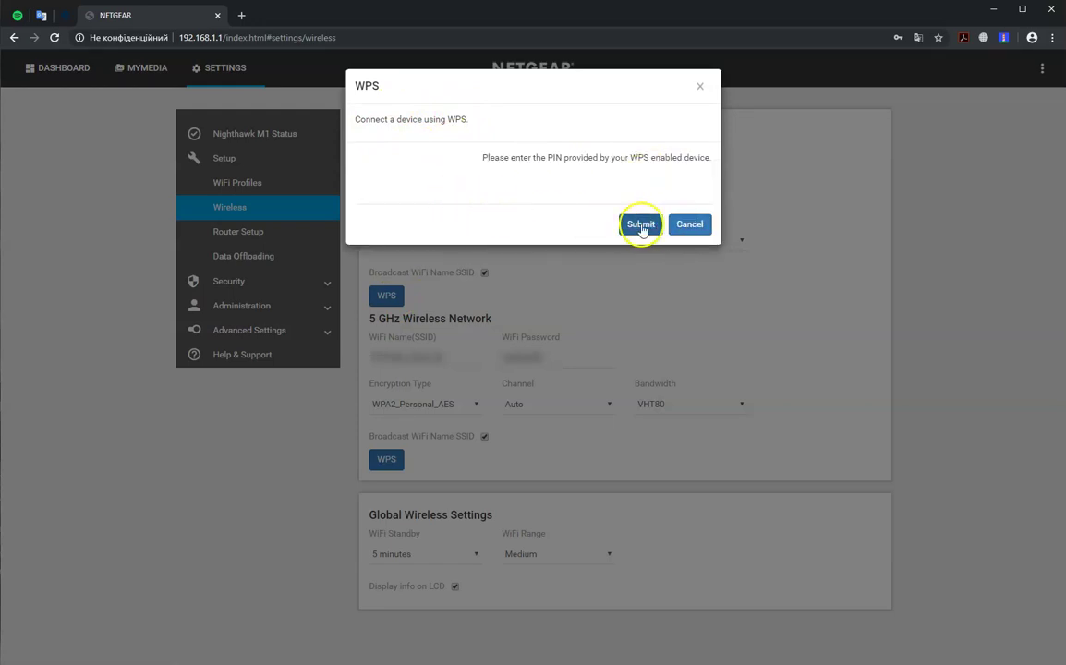
click(689, 225)
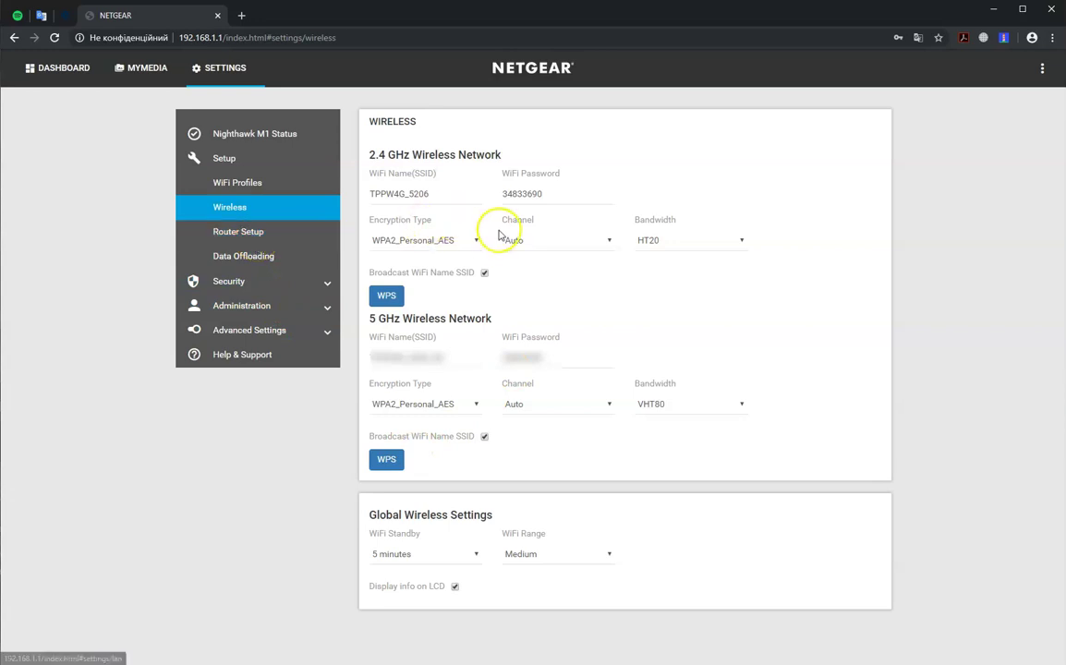
Inspect the available encryption types for the 2.4 GHz and 5 GHz wireless networks without changing them.
click(467, 242)
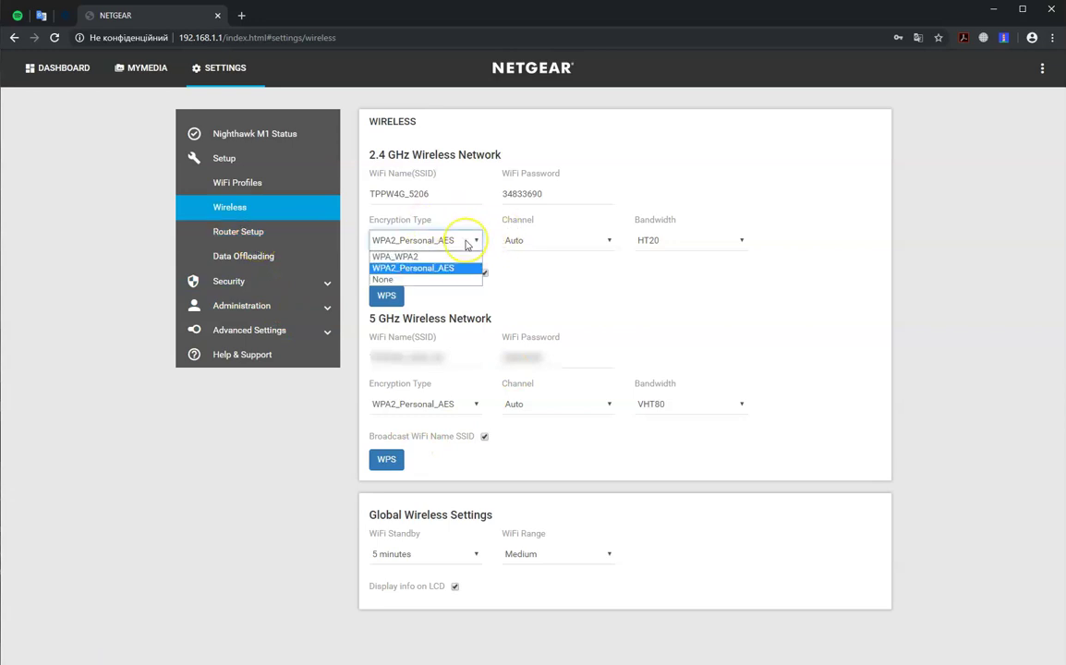
click(581, 279)
click(462, 414)
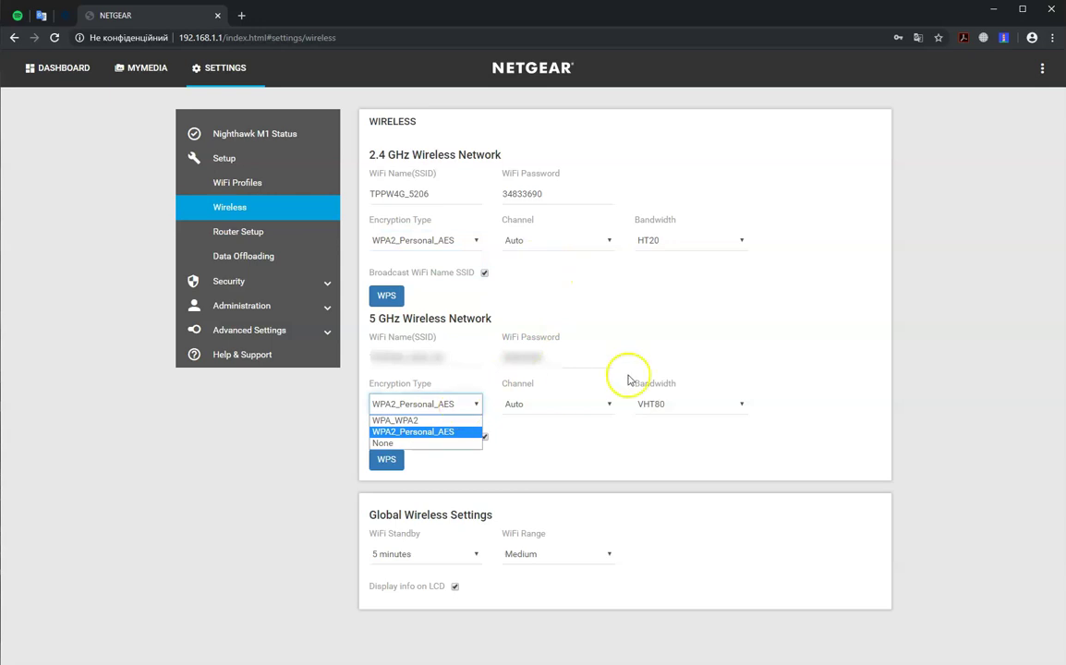
click(757, 347)
Inspect the Manual DNS mode and the USB port options in Router Setup, keeping DNS Mode on Auto.
click(207, 242)
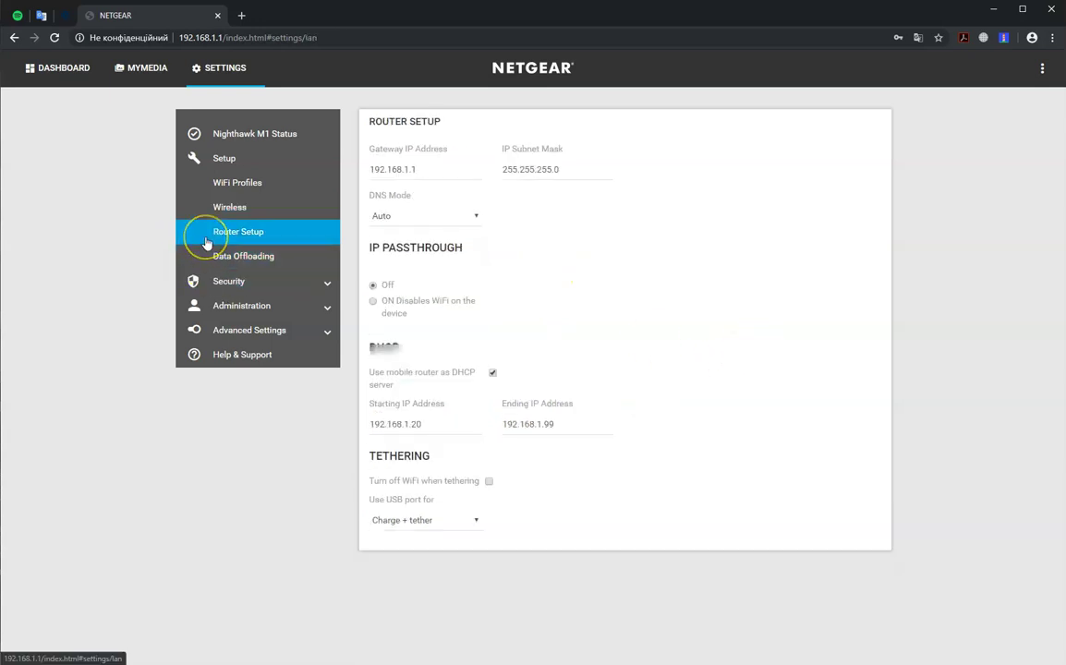
click(437, 213)
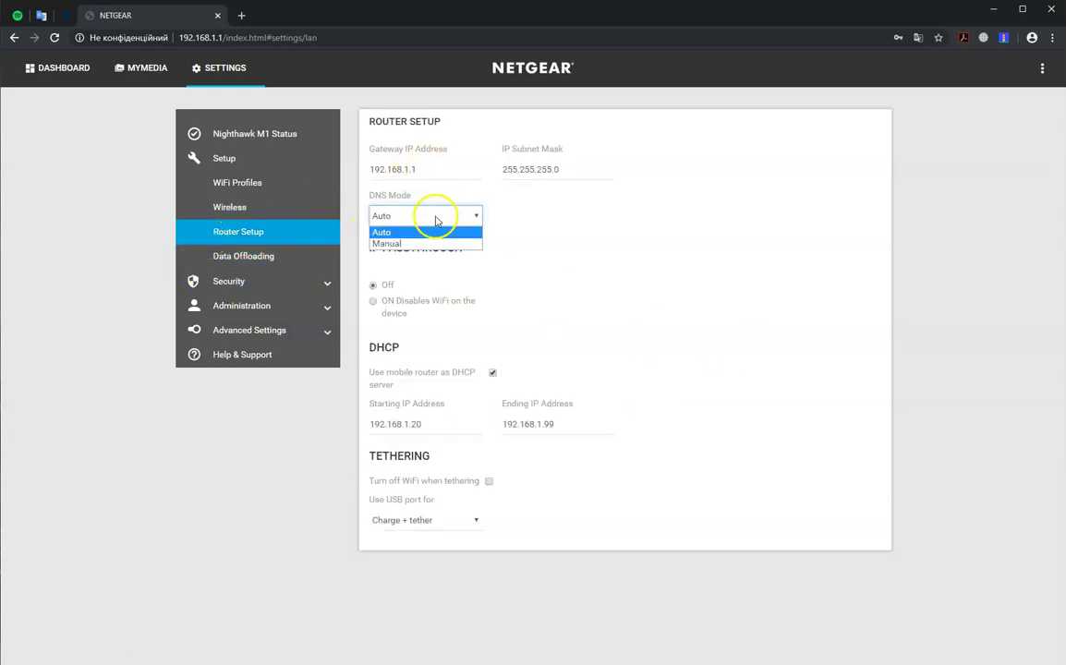
click(426, 244)
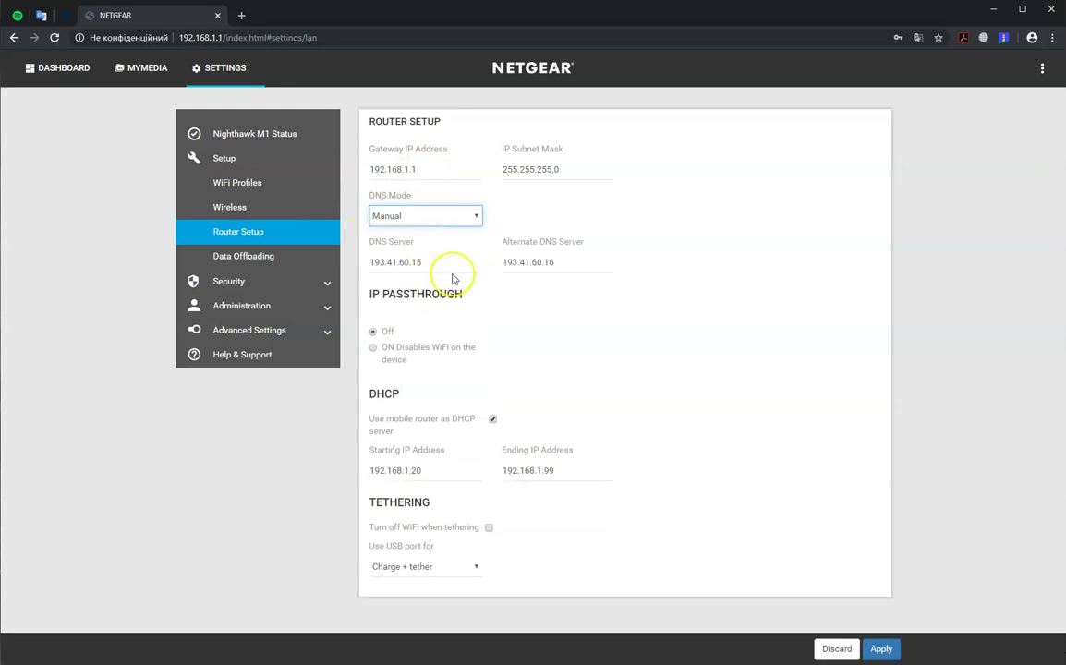
click(413, 217)
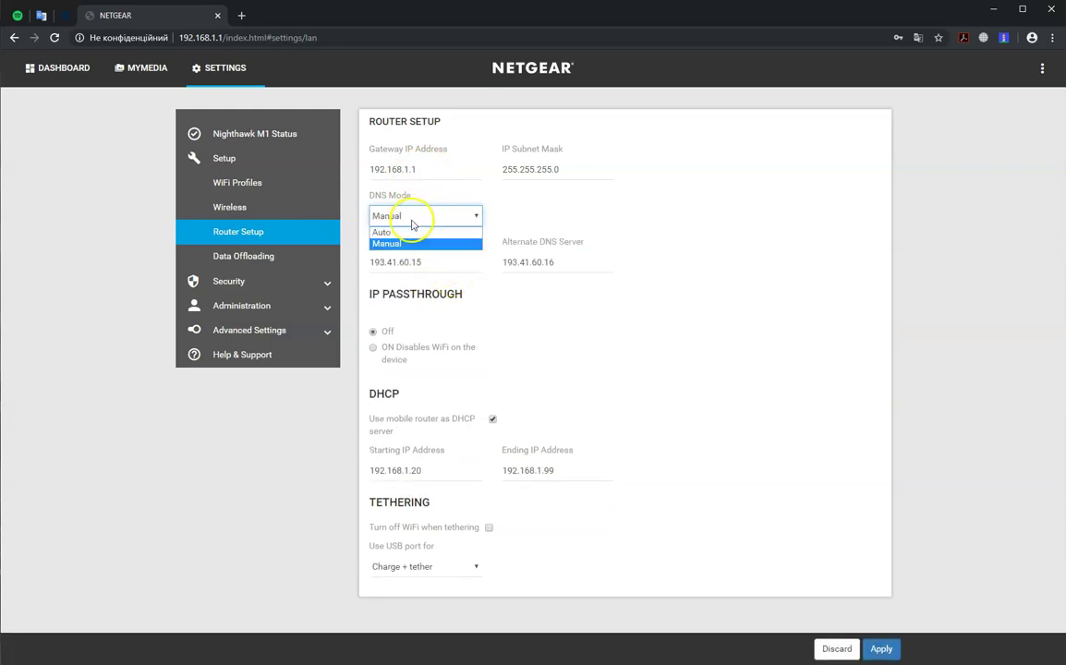
click(406, 230)
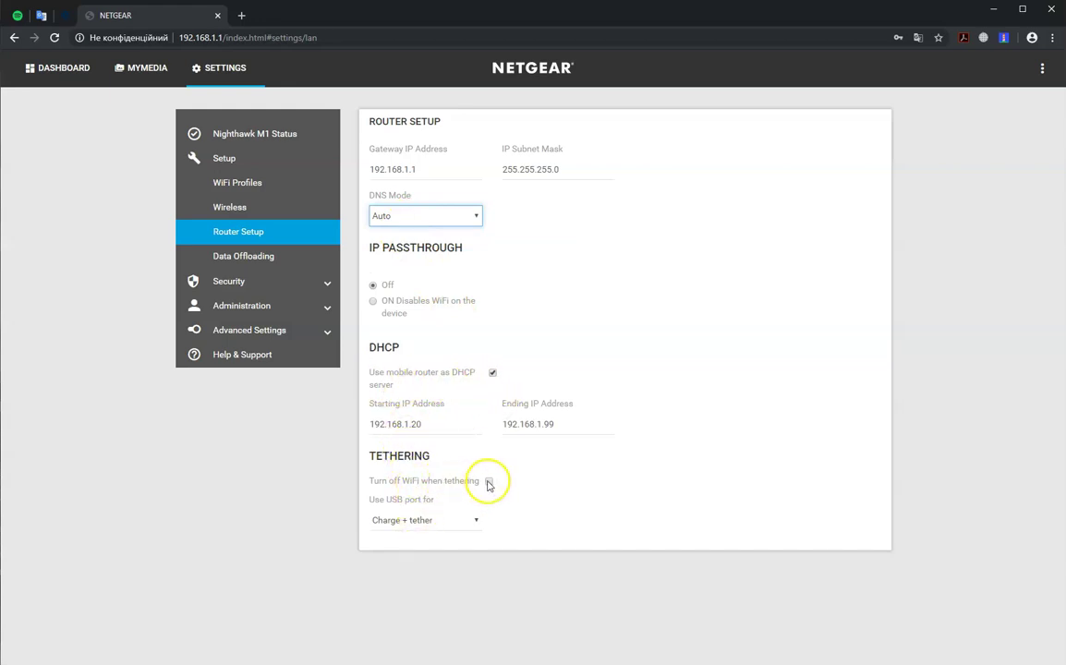
click(444, 526)
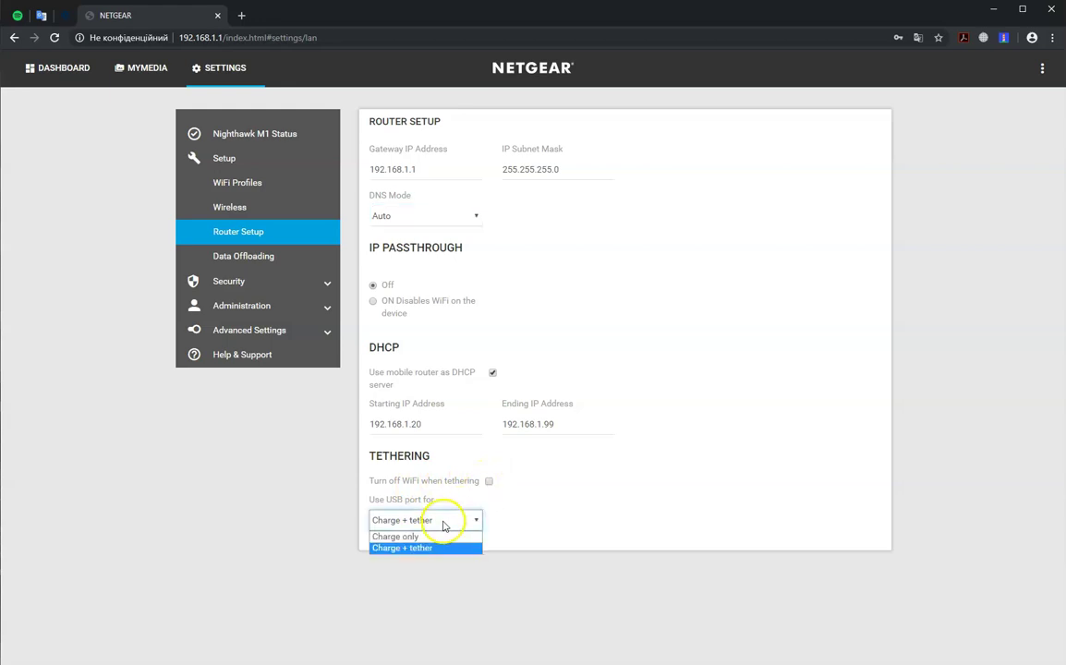
click(595, 520)
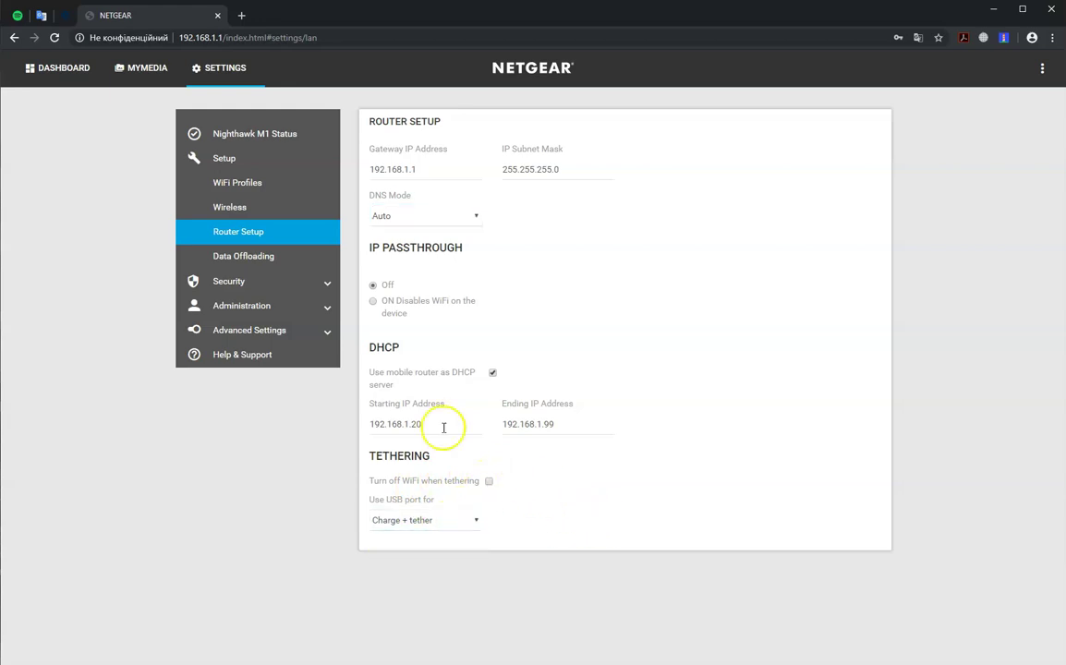
Inspect the WiFi and Ethernet choices of Data Offloading, cancel disabling dual-band WiFi, and leave the feature disabled.
click(248, 258)
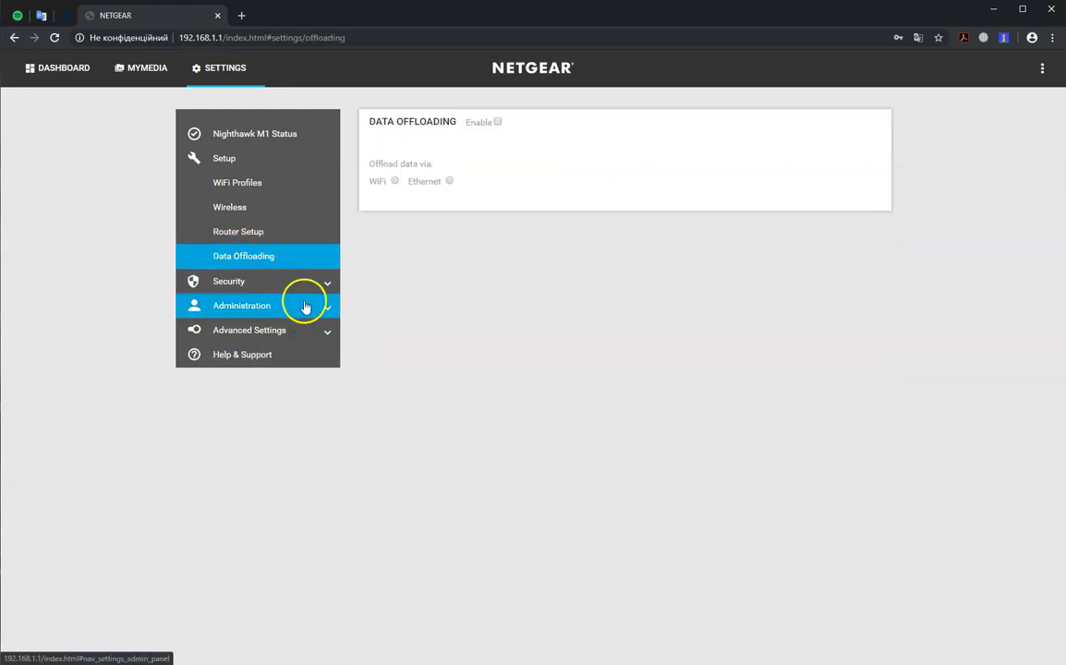
click(498, 123)
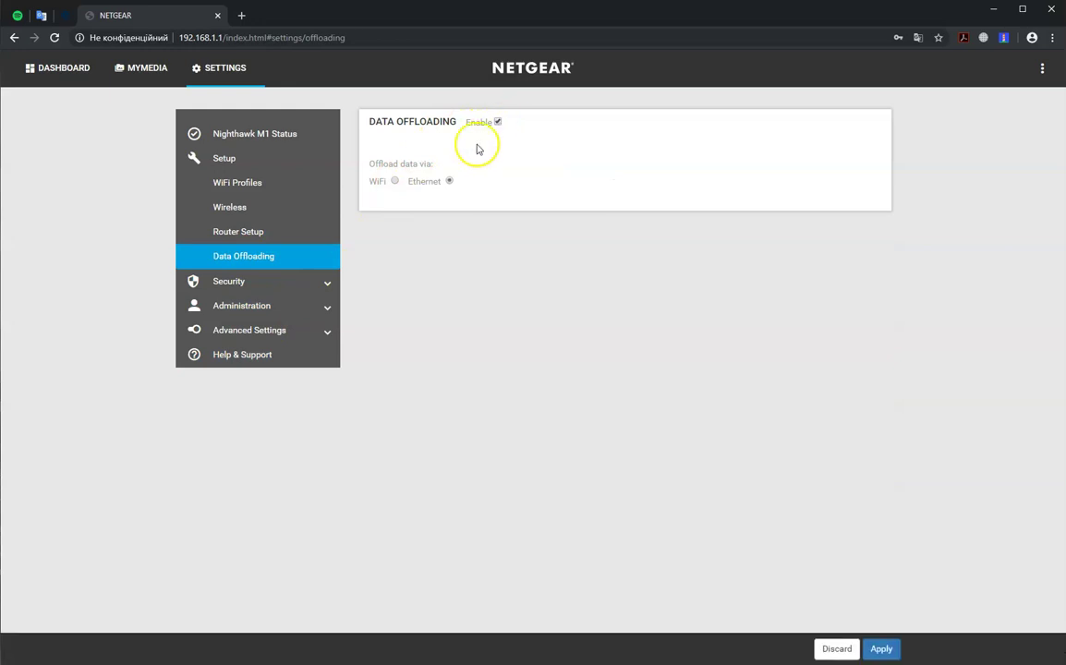
click(394, 182)
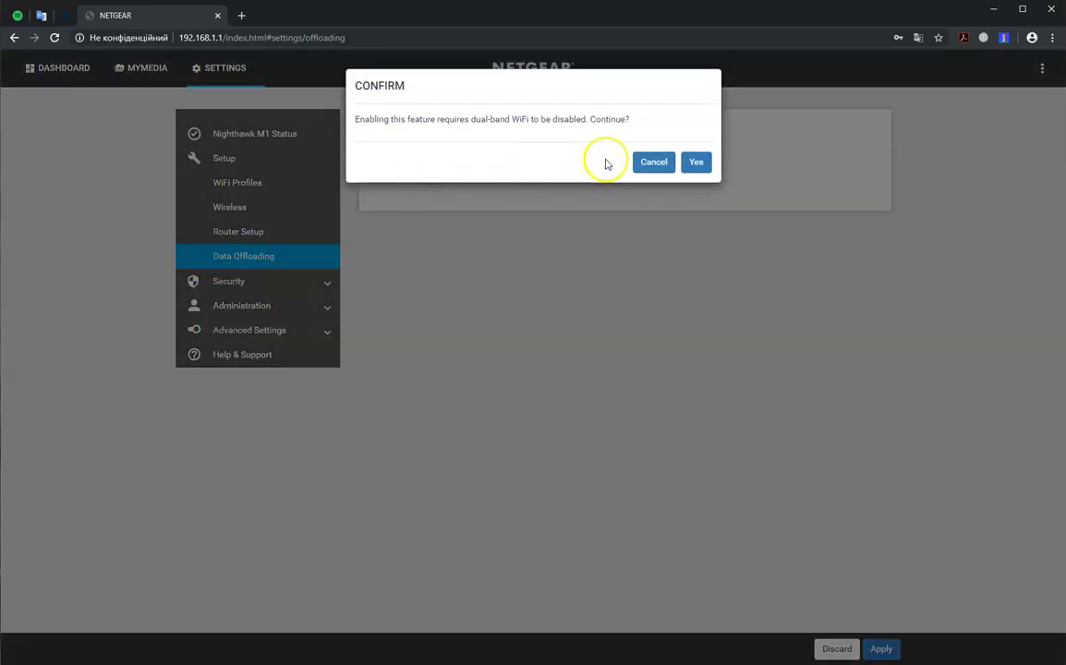
click(651, 164)
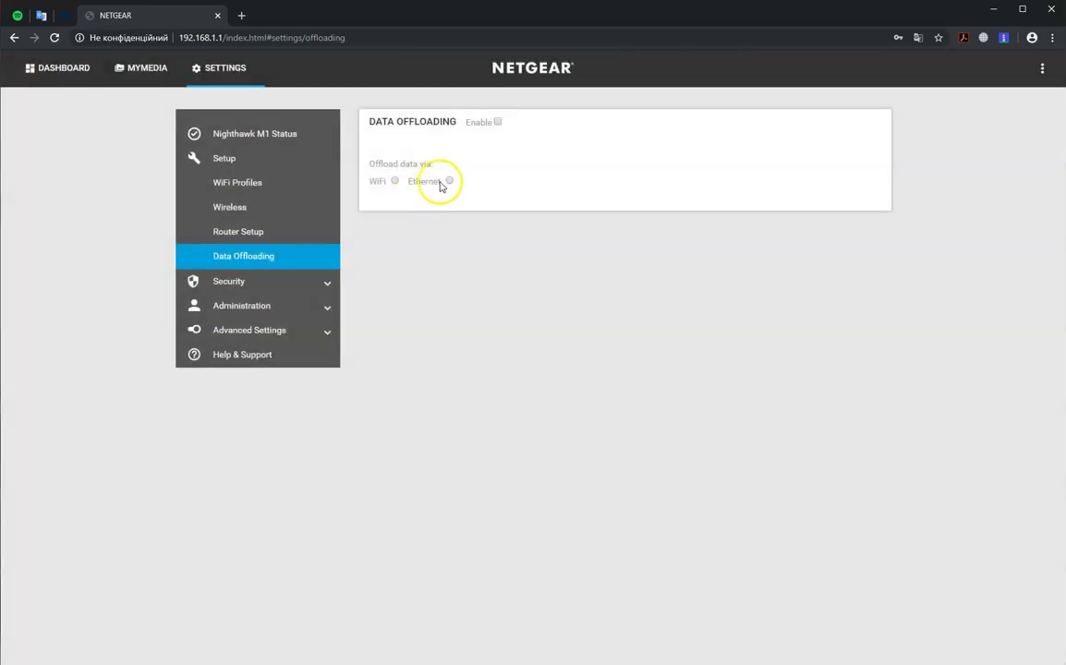
click(449, 182)
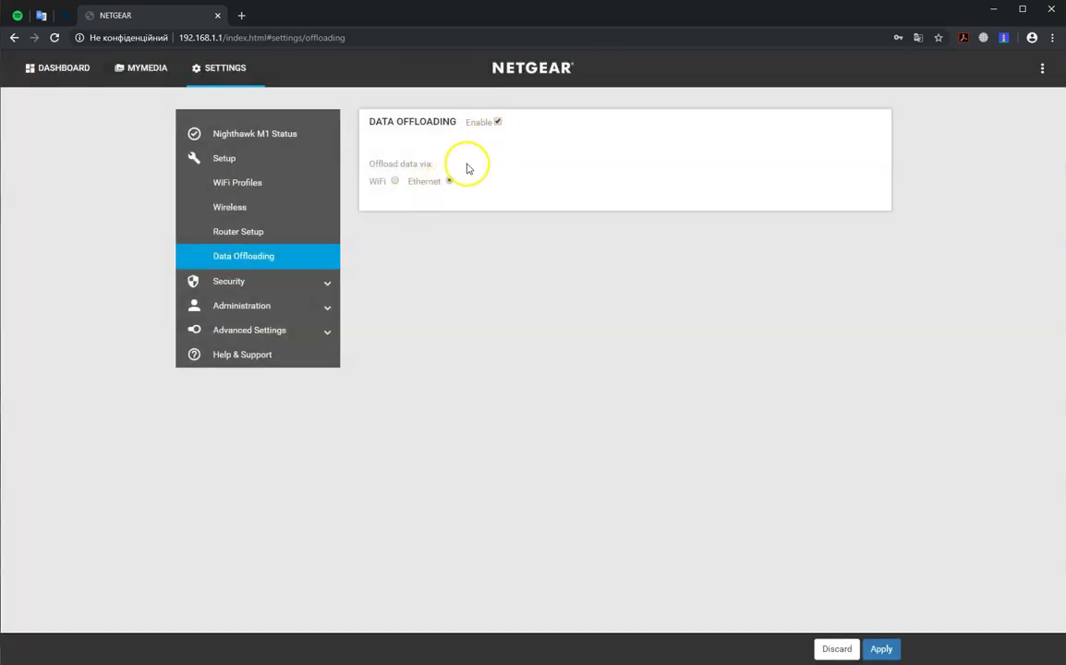
click(494, 124)
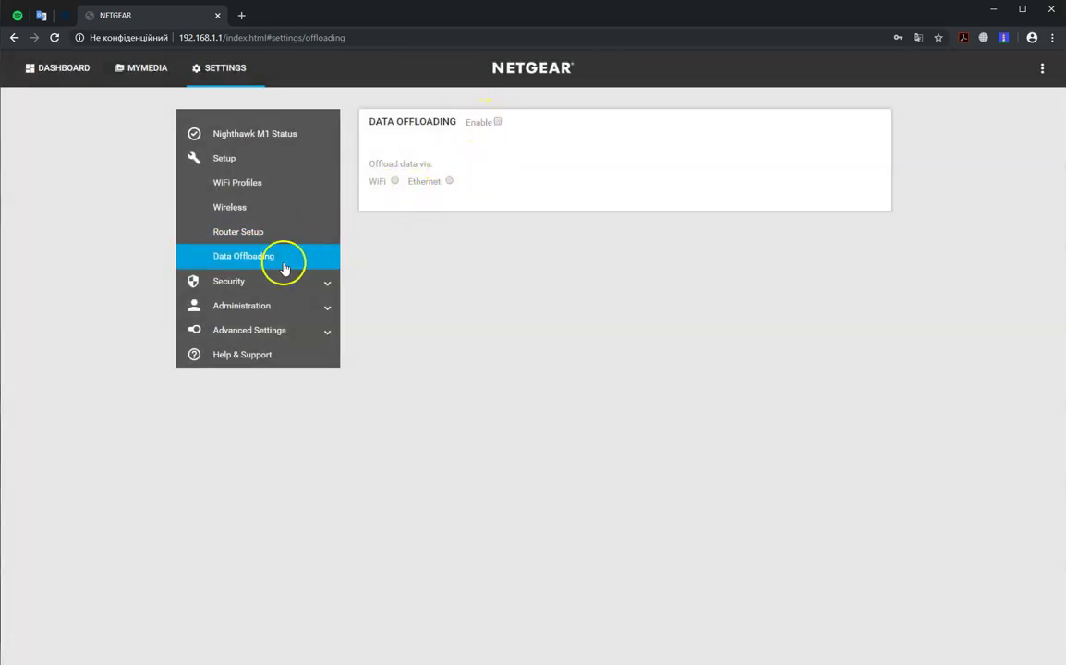
Tick Enable for Parental Controls and inspect the OpenDNS registration, login and unrestricted-device forms, cancelling each one.
click(248, 282)
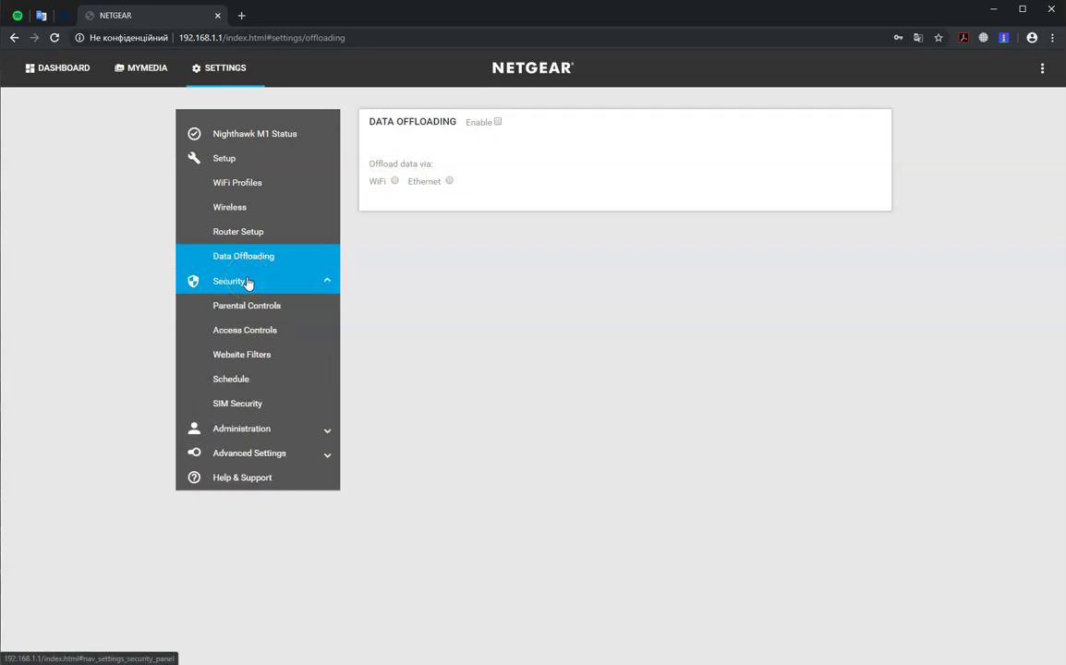
click(256, 309)
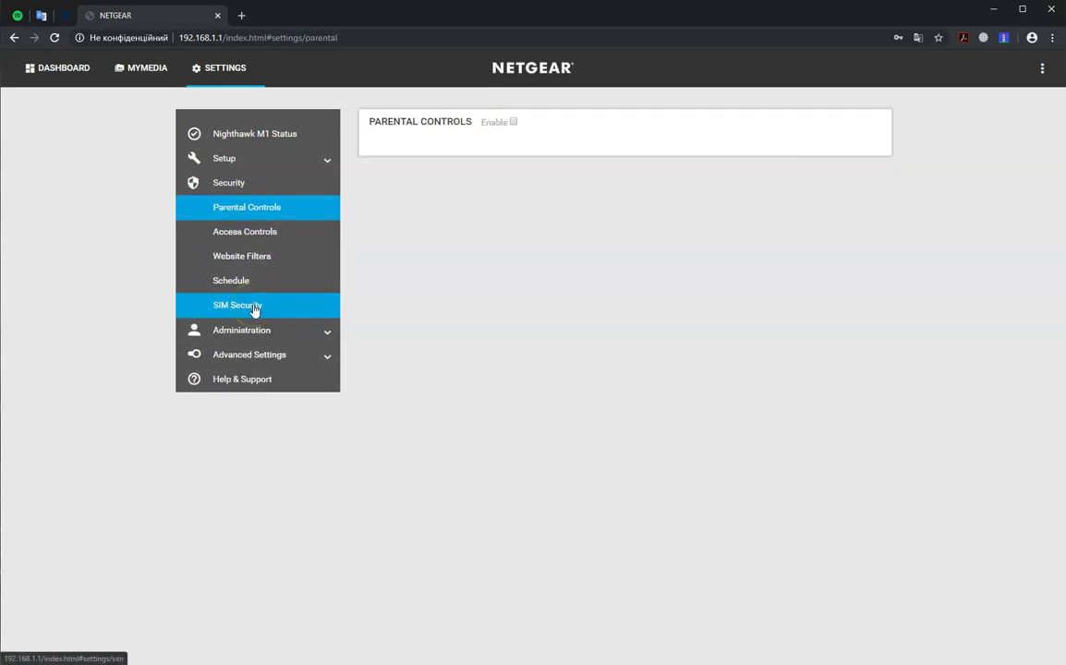
click(514, 124)
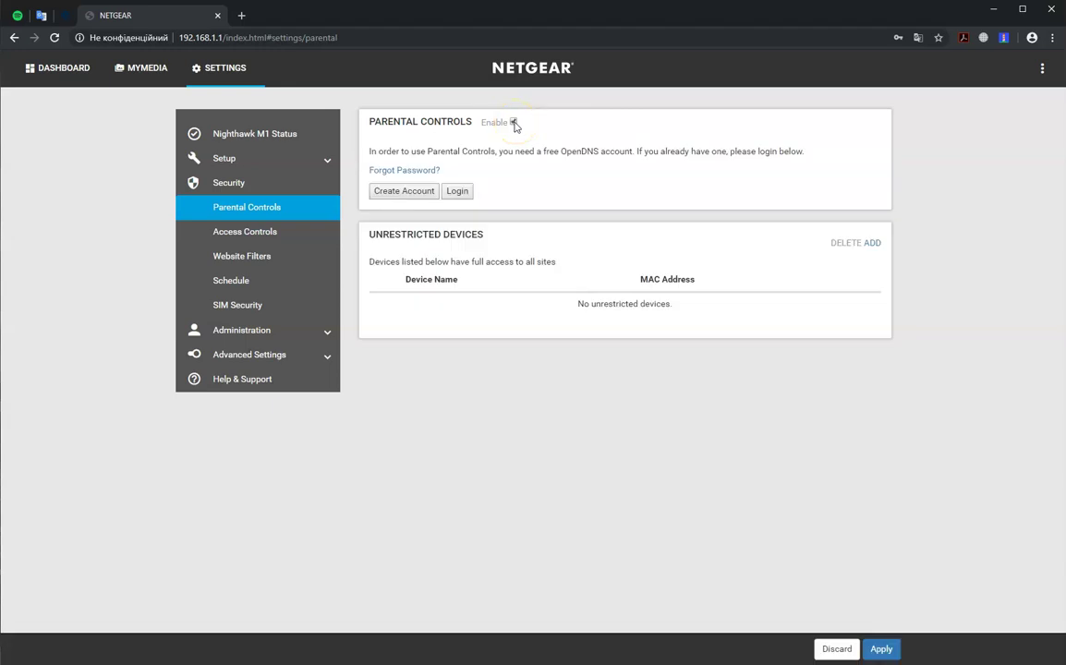
click(412, 196)
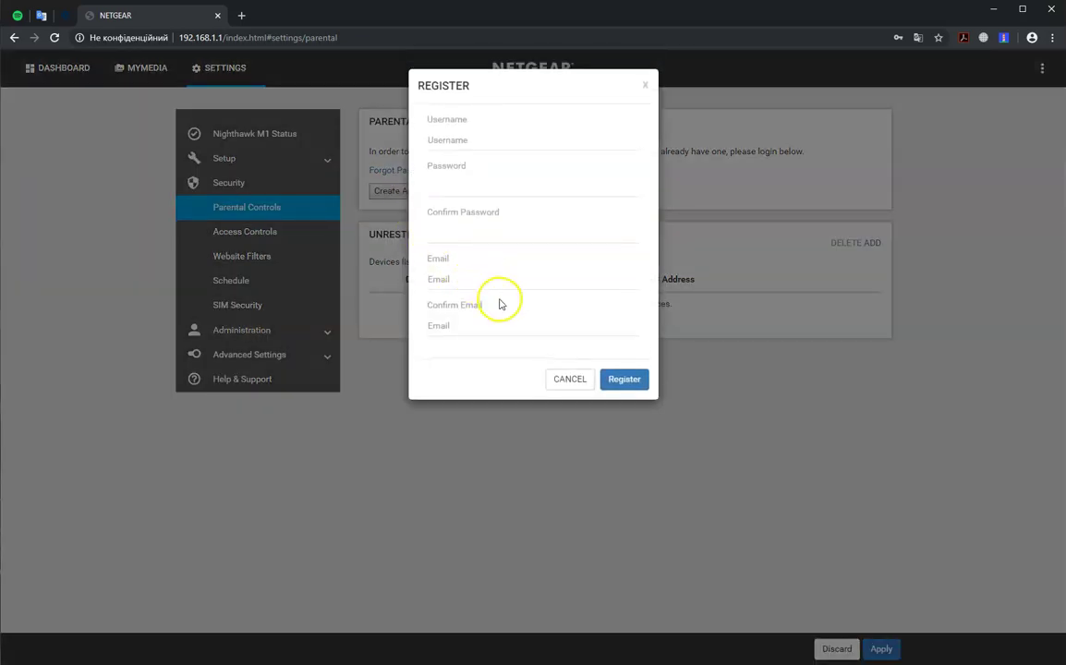
click(569, 379)
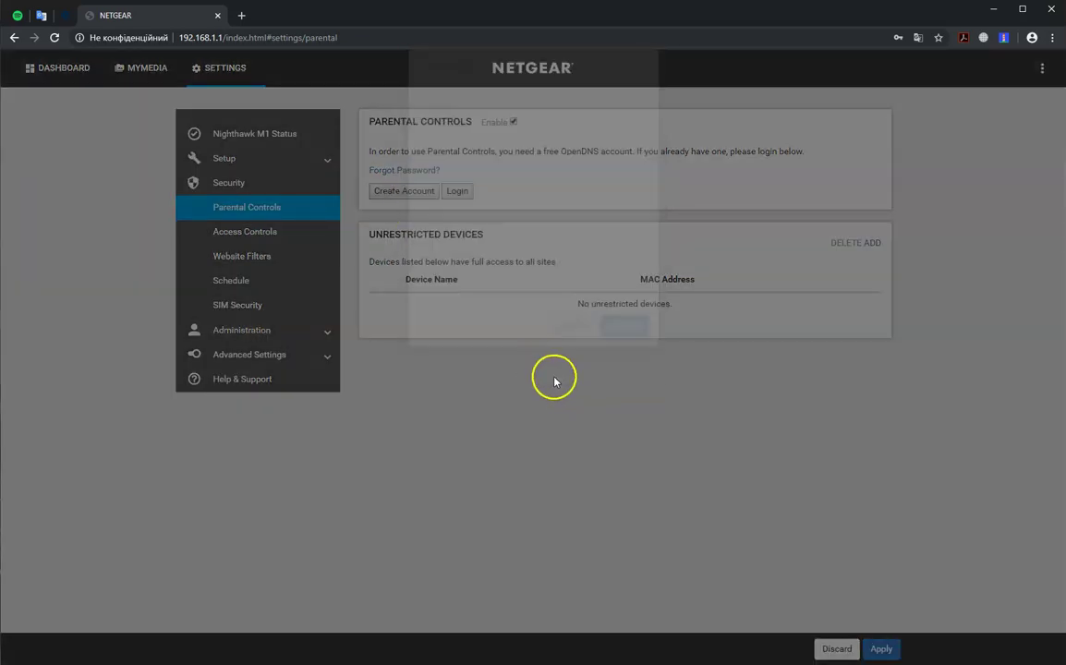
click(456, 193)
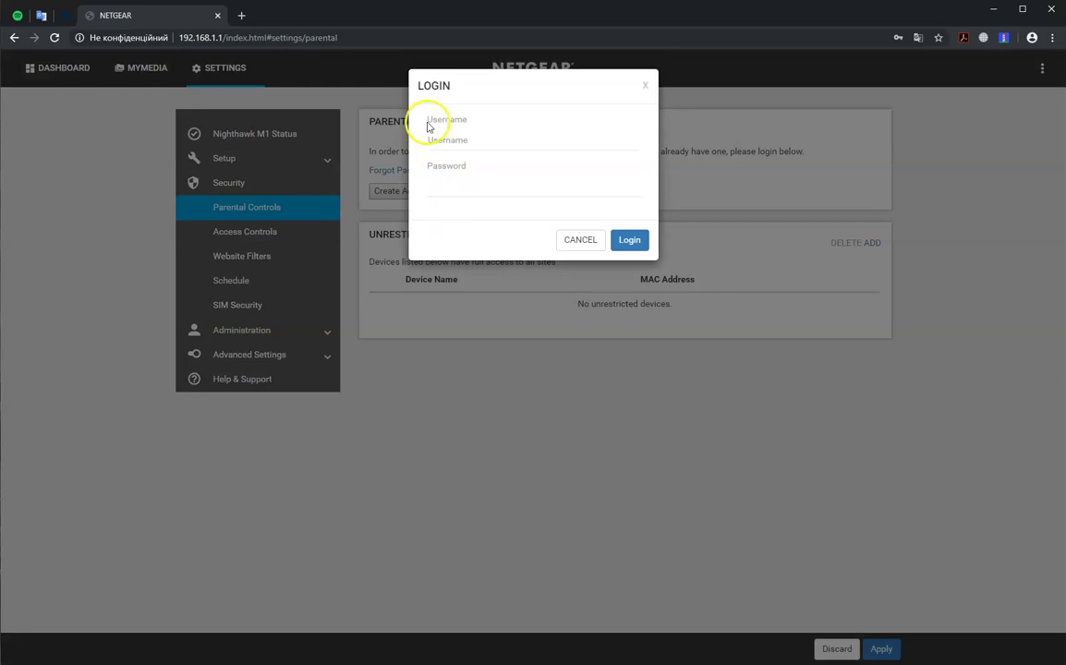
click(569, 239)
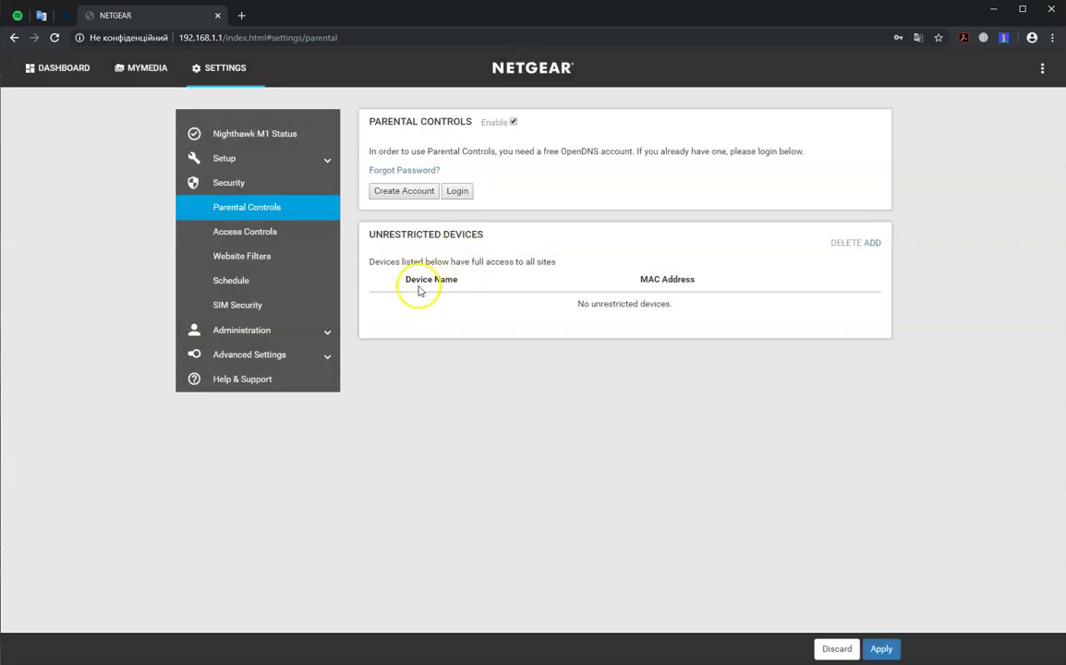
click(872, 243)
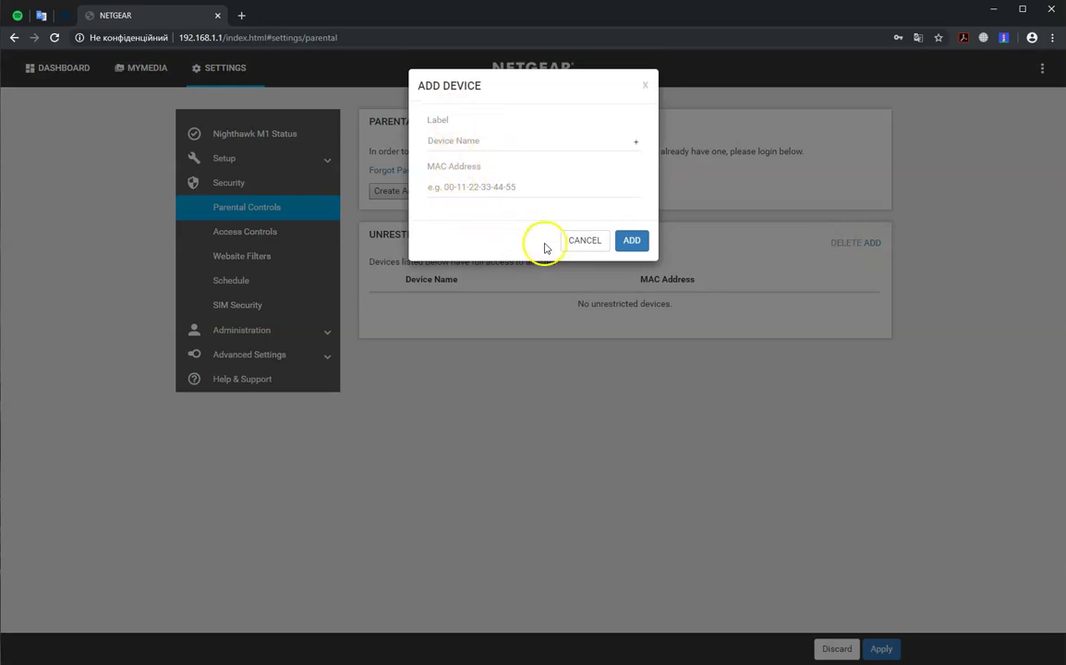
click(586, 242)
Tick Enable for Access Controls, set the filter type to WhiteList, and inspect the form for adding an allowed device without applying anything.
click(254, 232)
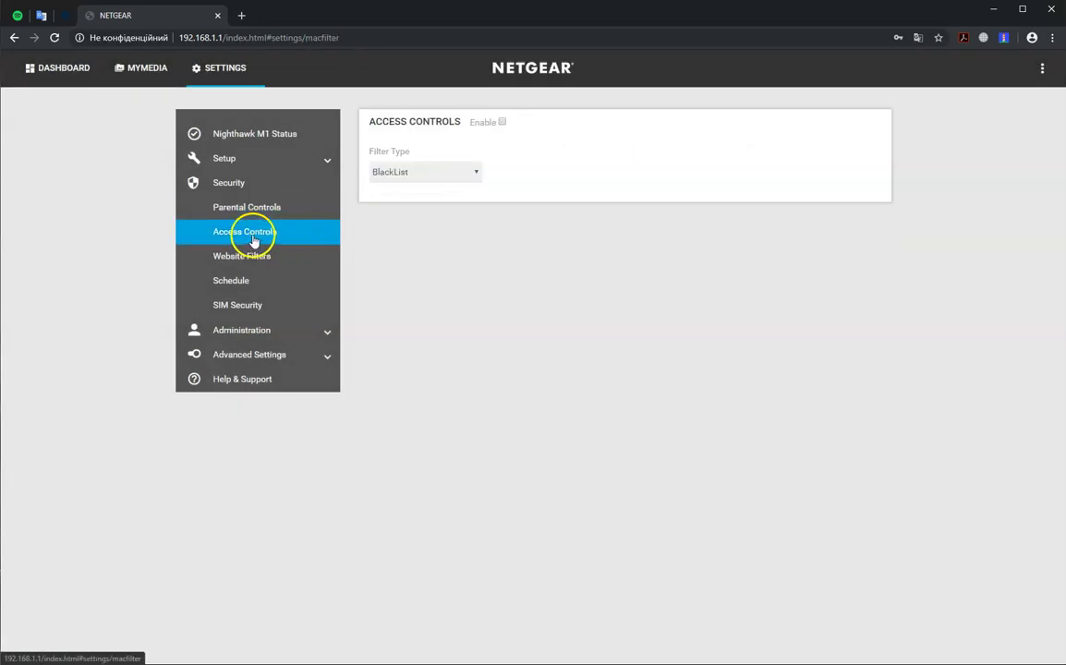
click(501, 122)
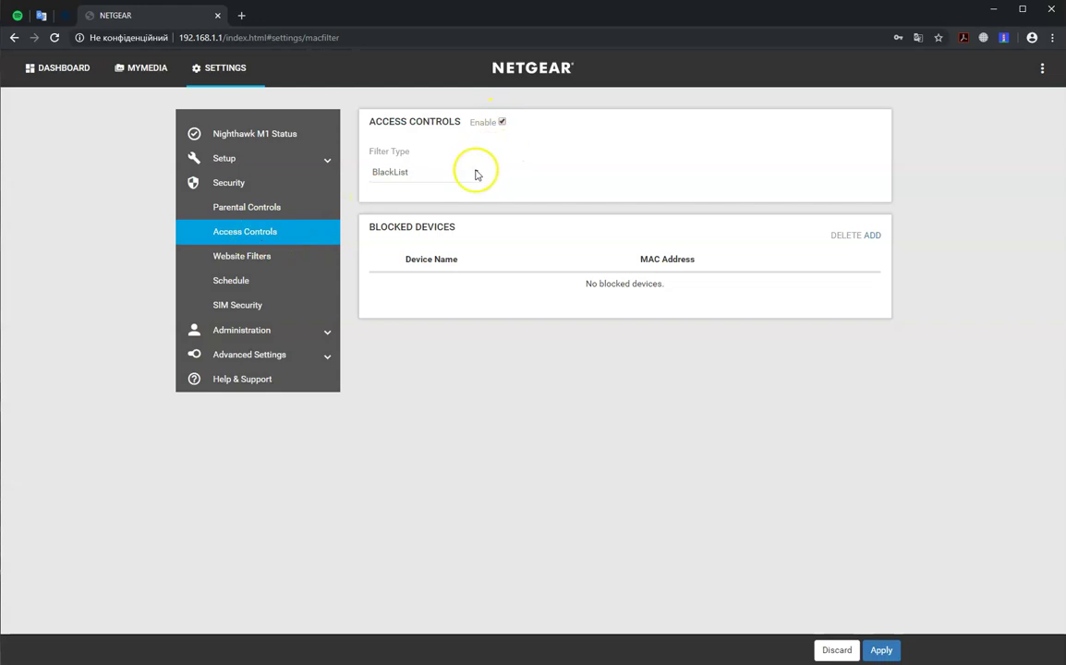
click(439, 176)
click(416, 200)
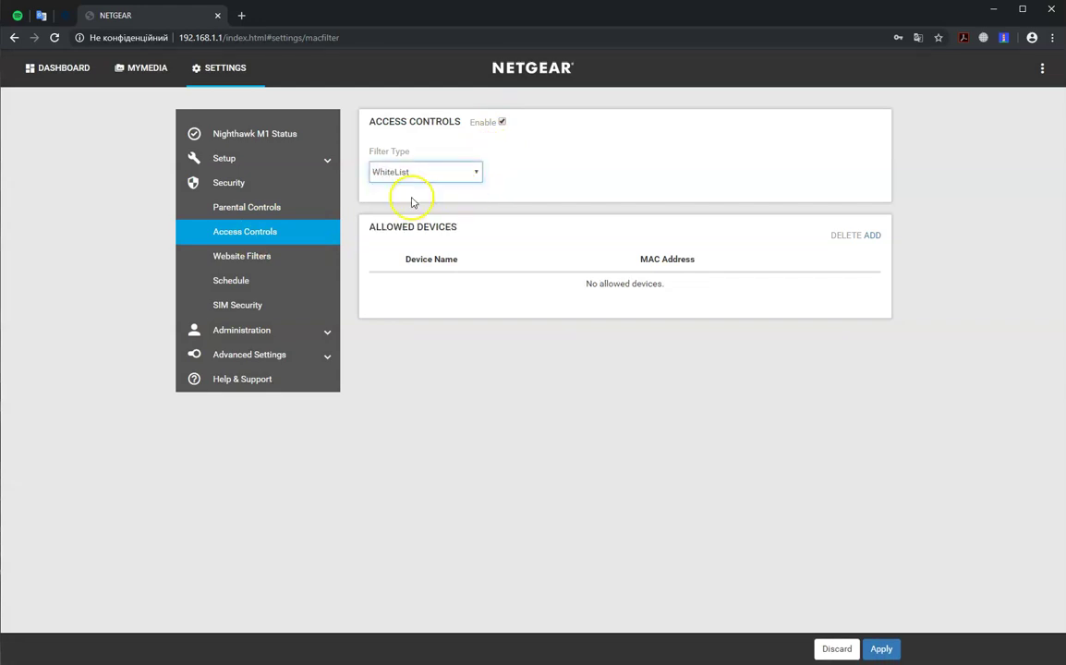
click(872, 236)
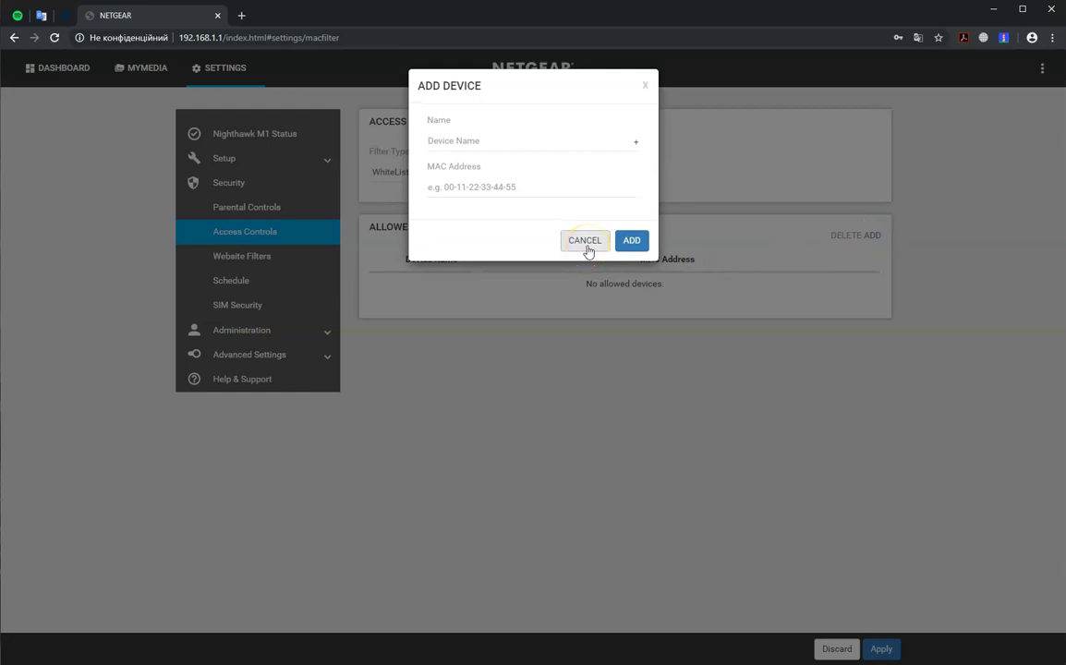
click(587, 250)
Inspect Website Filters by temporarily enabling them, viewing the option to add a blocked website, and disabling them again.
click(214, 259)
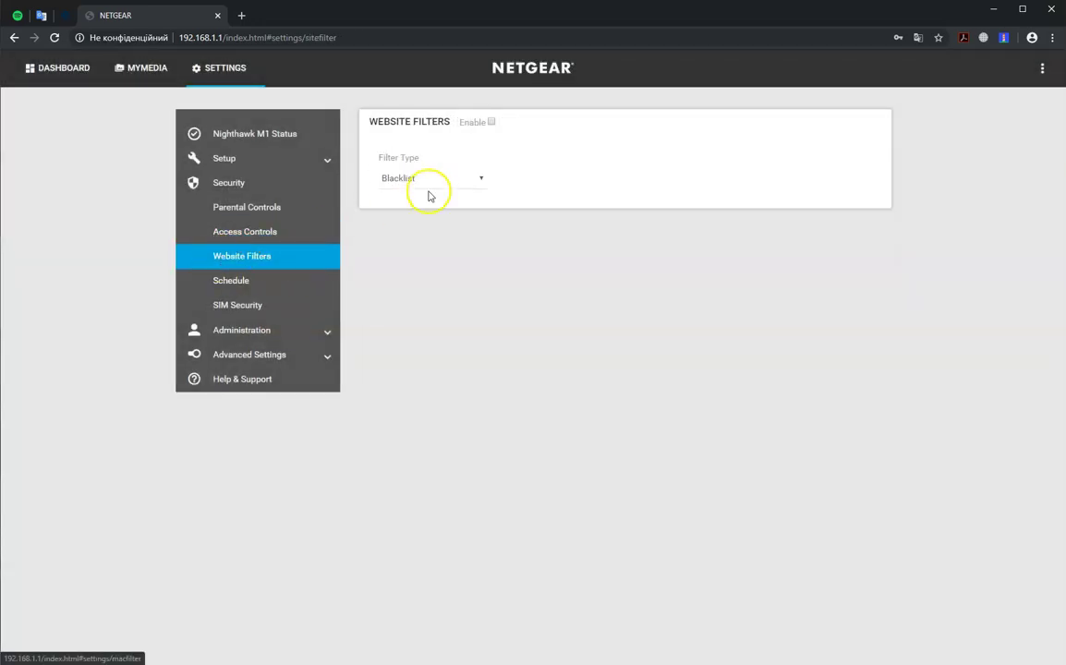
click(492, 122)
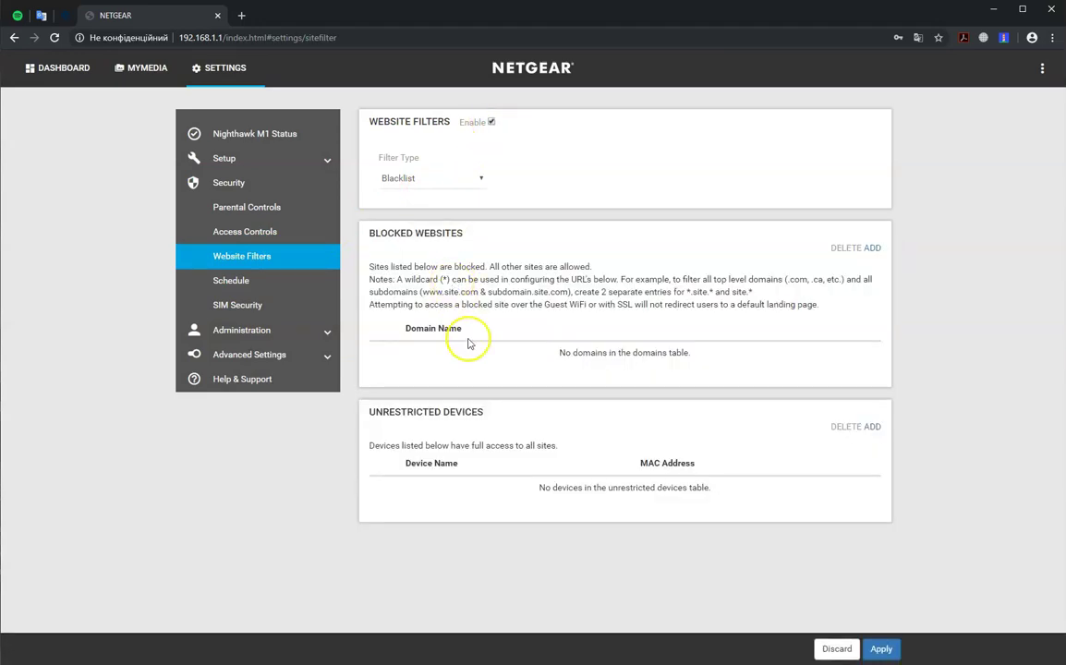
click(872, 248)
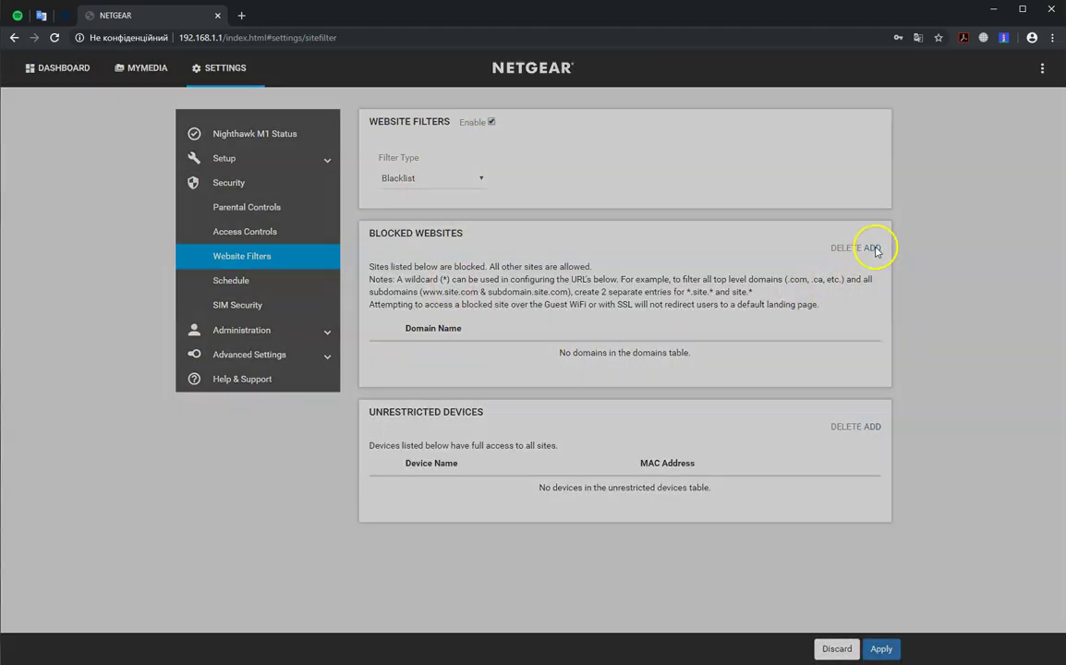
click(545, 195)
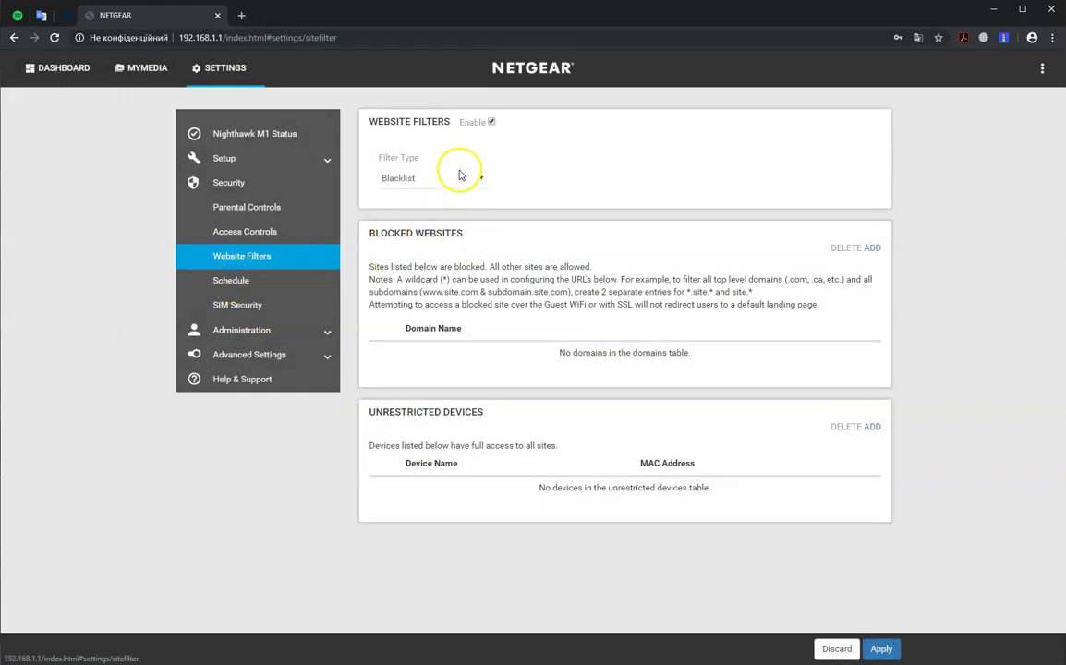
click(491, 122)
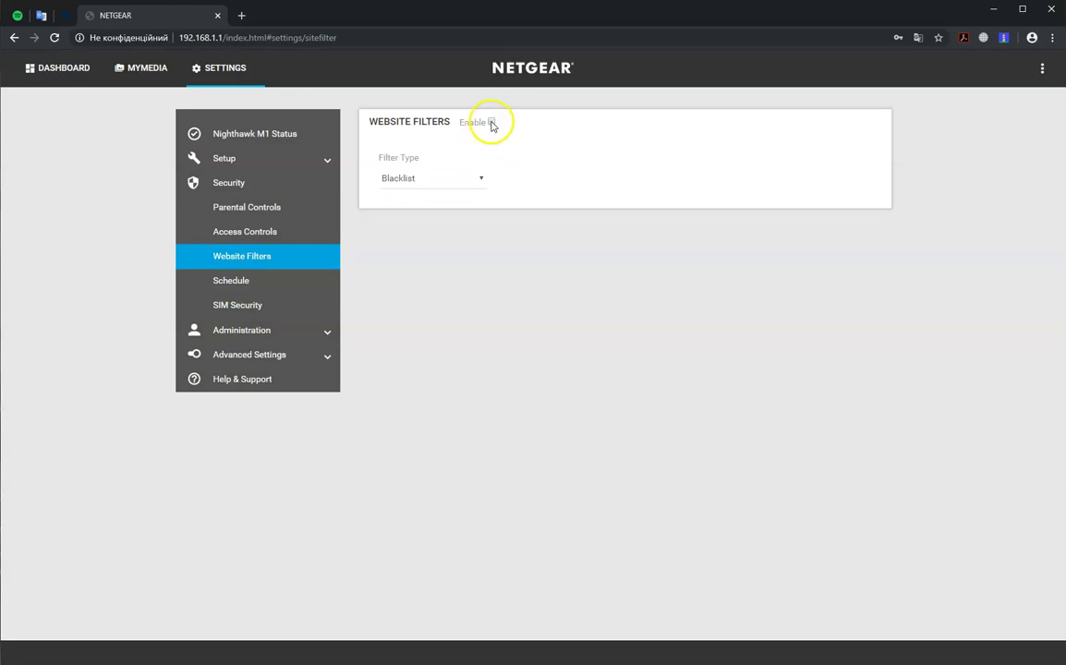
Inspect Schedule by ticking Enable, trying to add an unnamed rule repeating on Tuesday, and closing the form without applying anything.
click(212, 289)
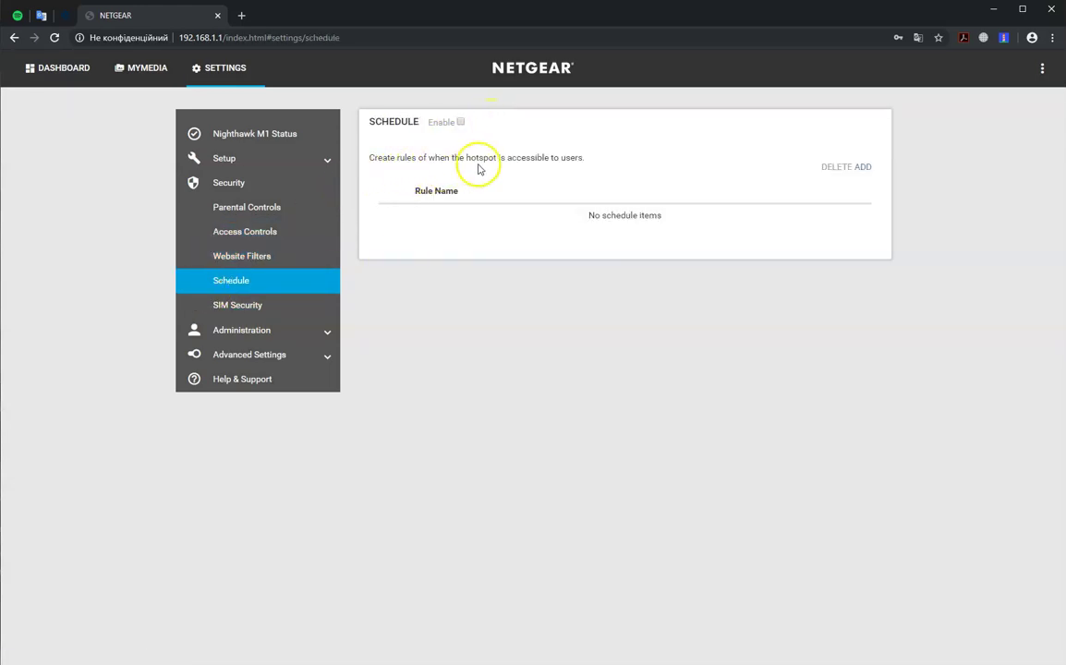
click(460, 123)
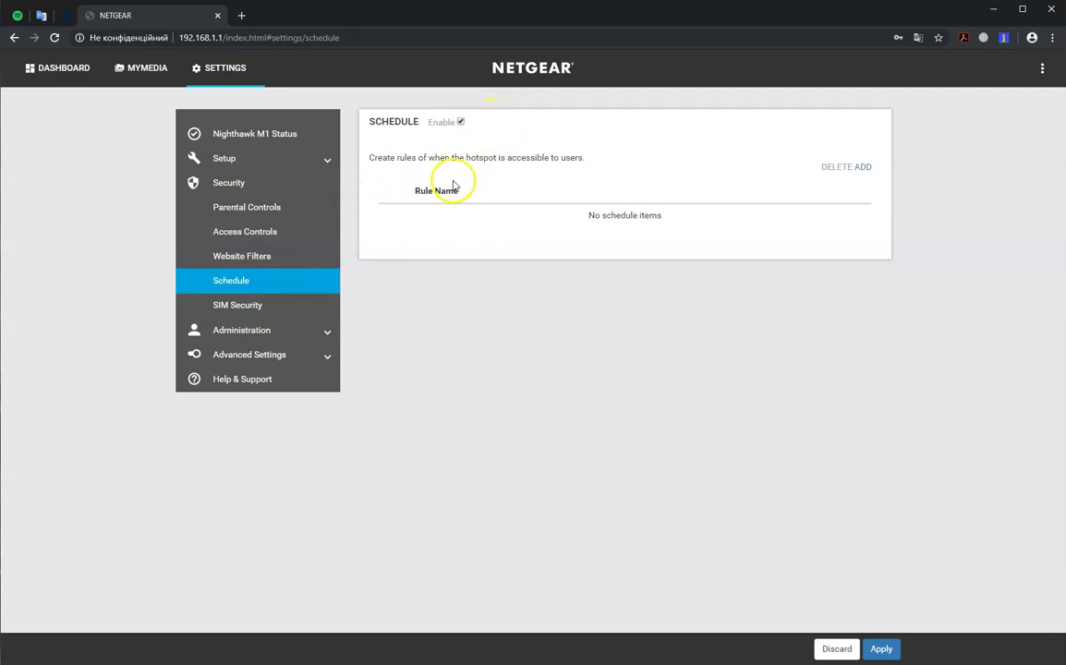
click(862, 167)
click(432, 187)
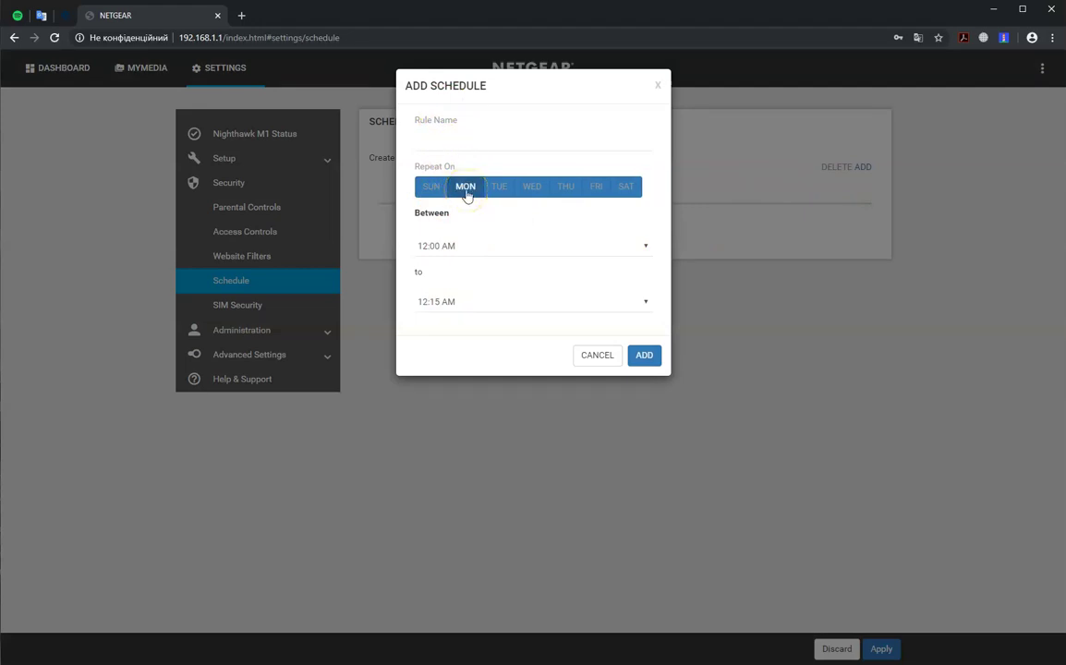
click(499, 191)
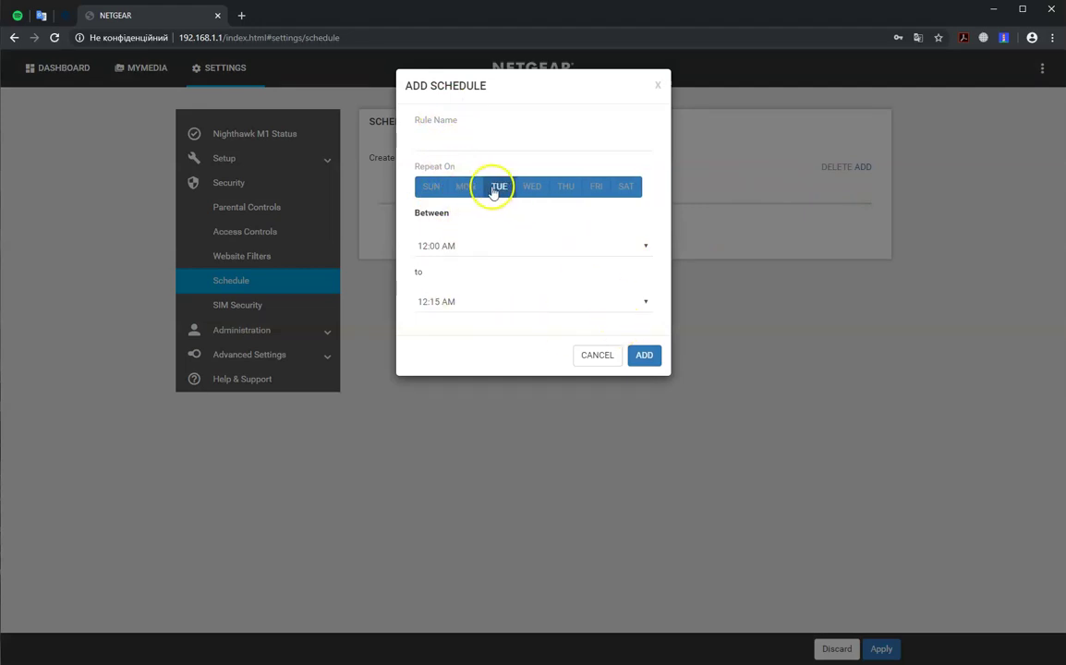
click(646, 355)
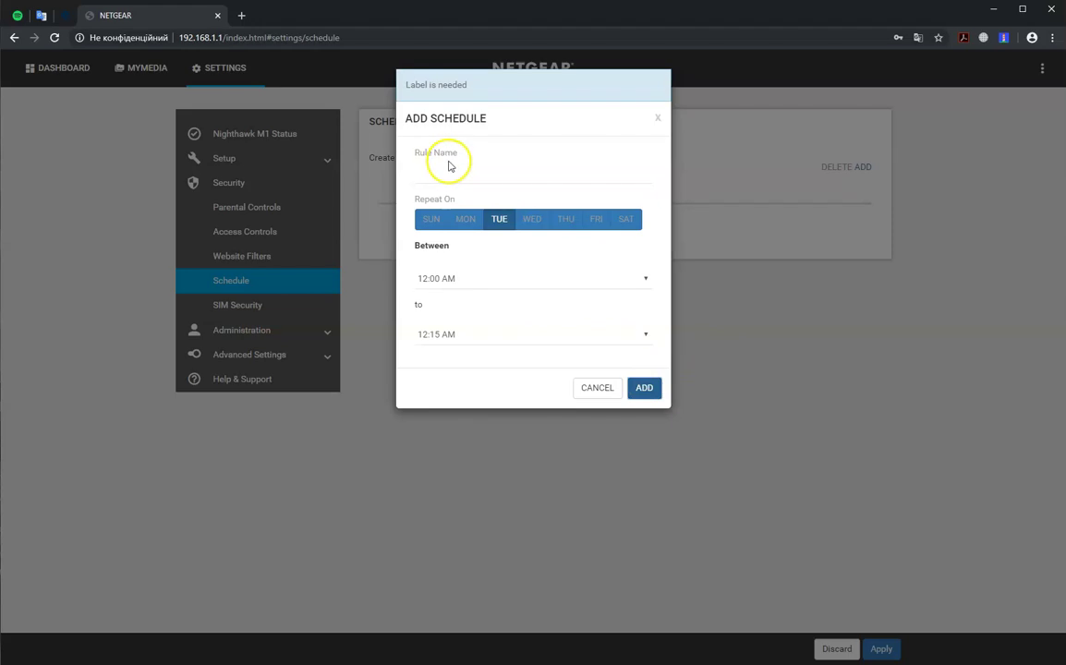
click(662, 119)
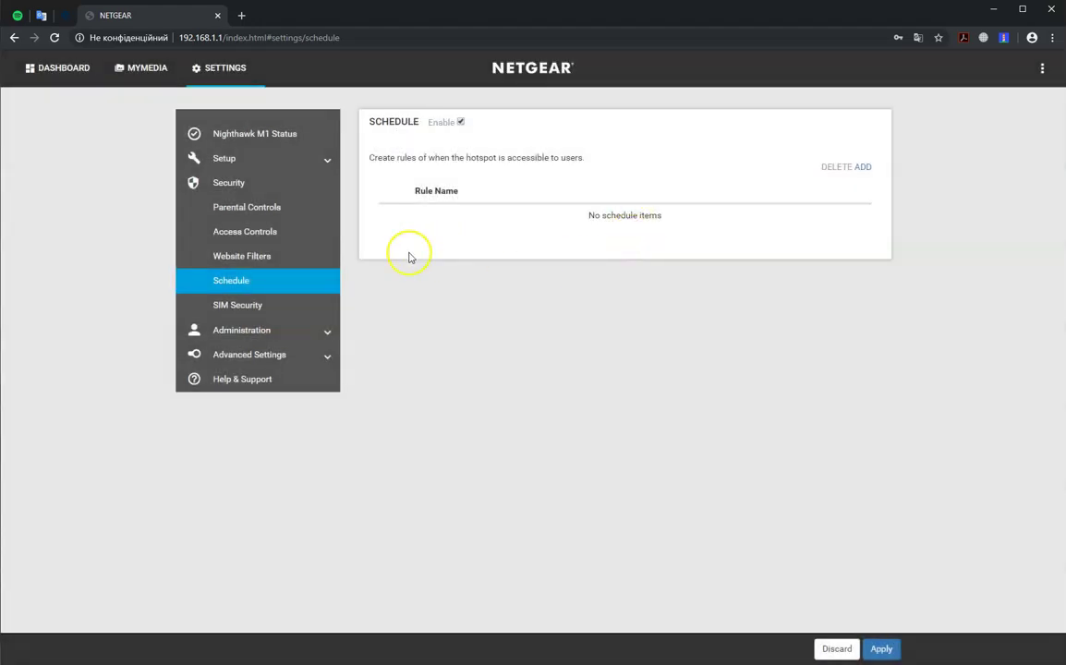
Review the SIM Security page and the Administration pages for password, firmware update, settings backup and factory reset.
click(253, 305)
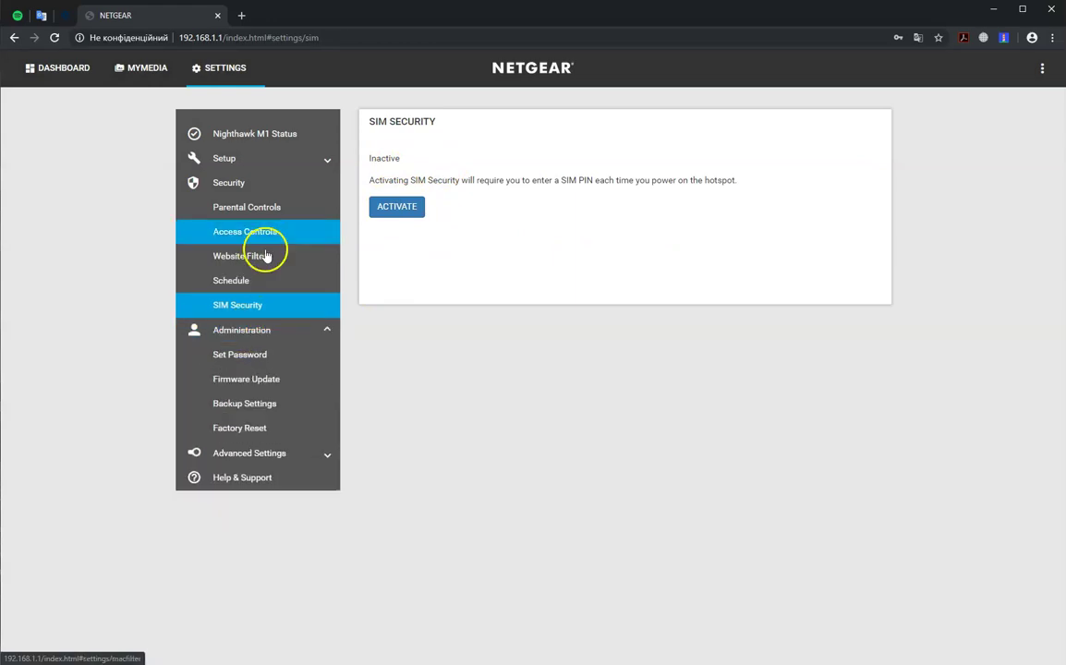
click(263, 357)
click(246, 261)
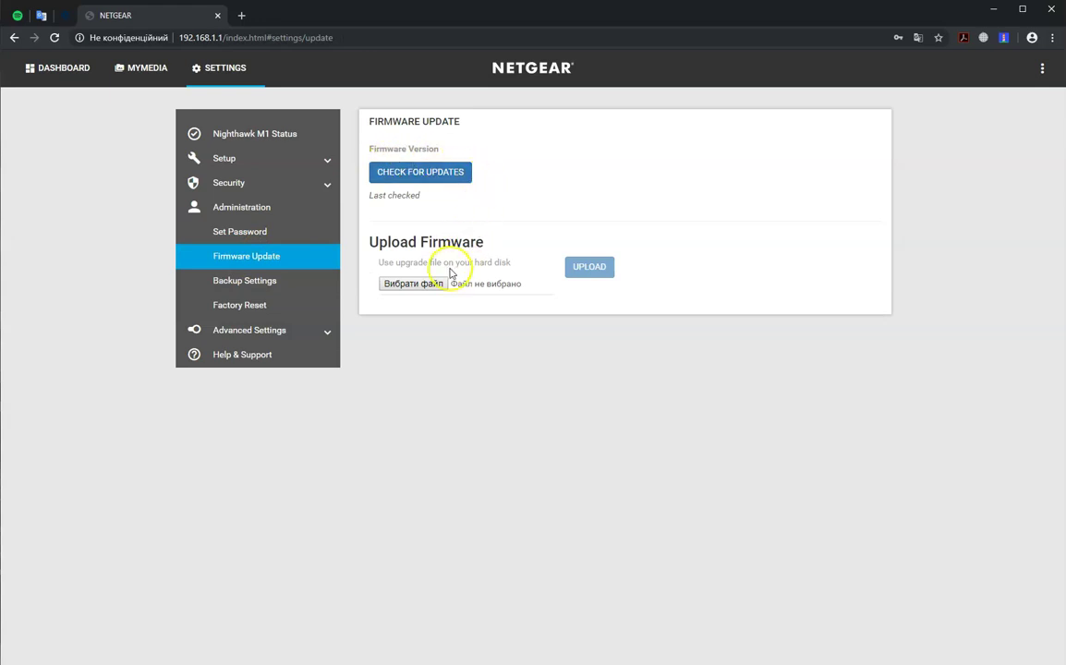
click(267, 290)
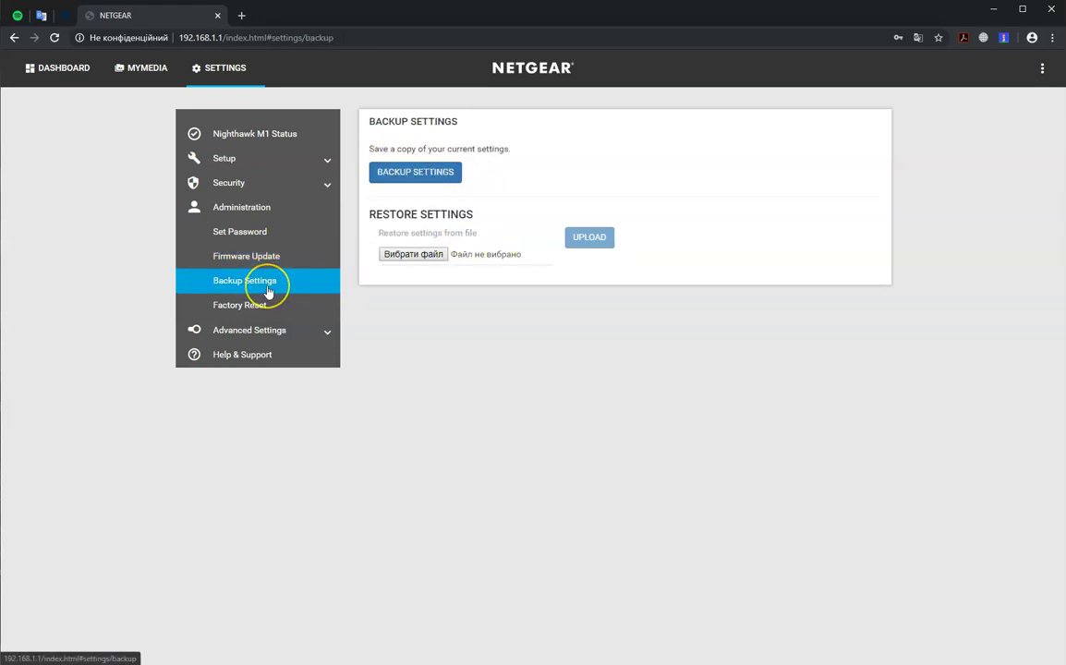
click(263, 306)
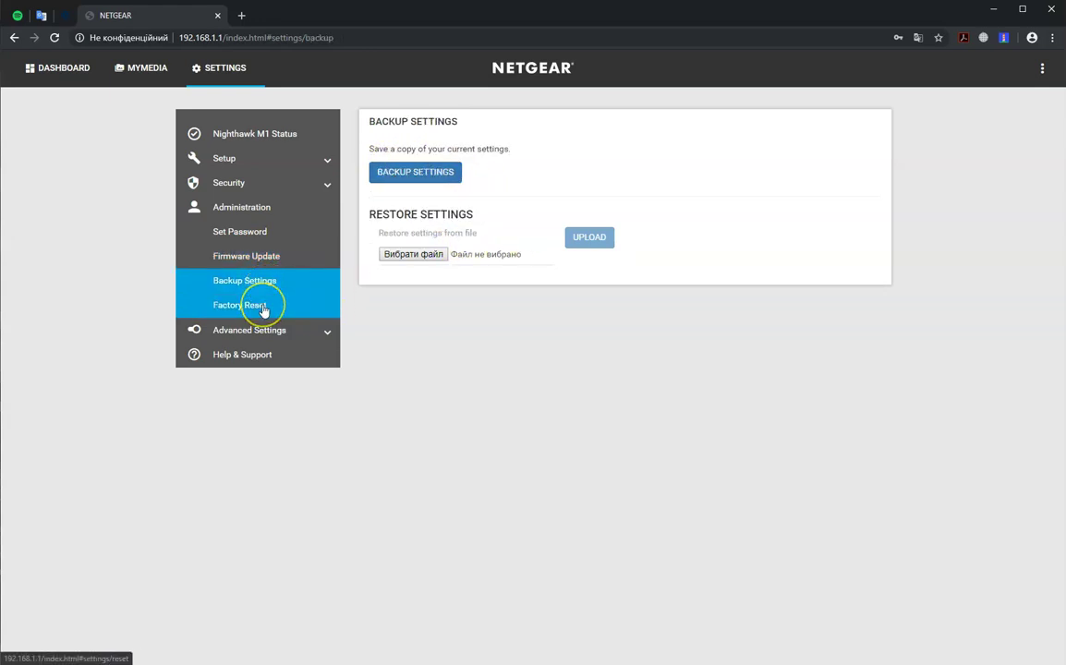
Open the Cellular page of Advanced Settings and inspect the Band Region choices, leaving Auto selected.
click(255, 328)
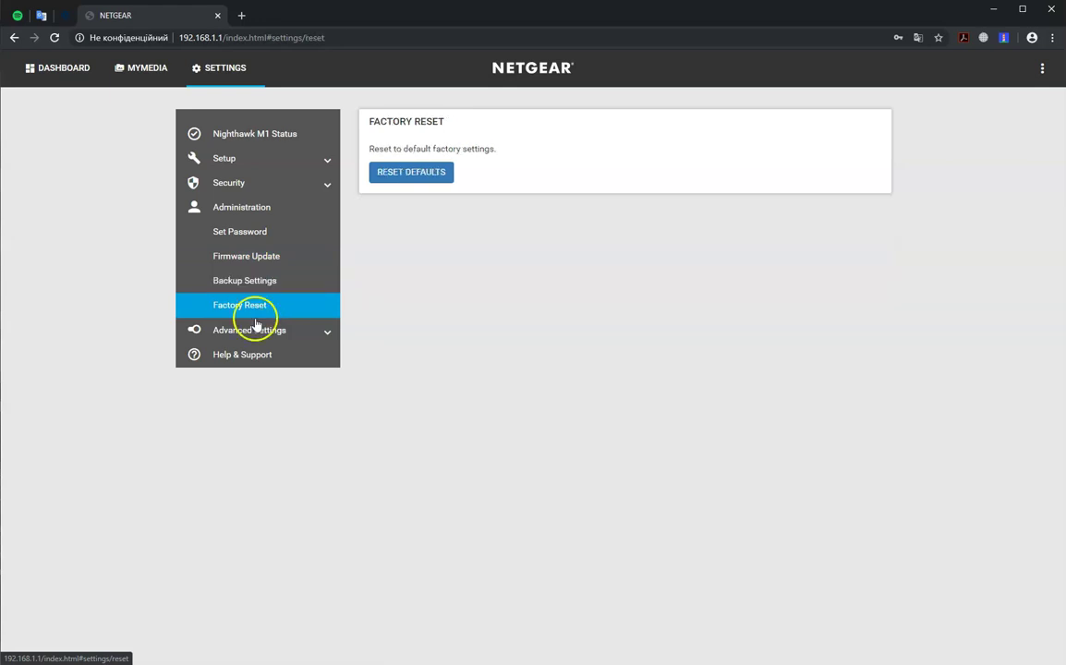
click(252, 355)
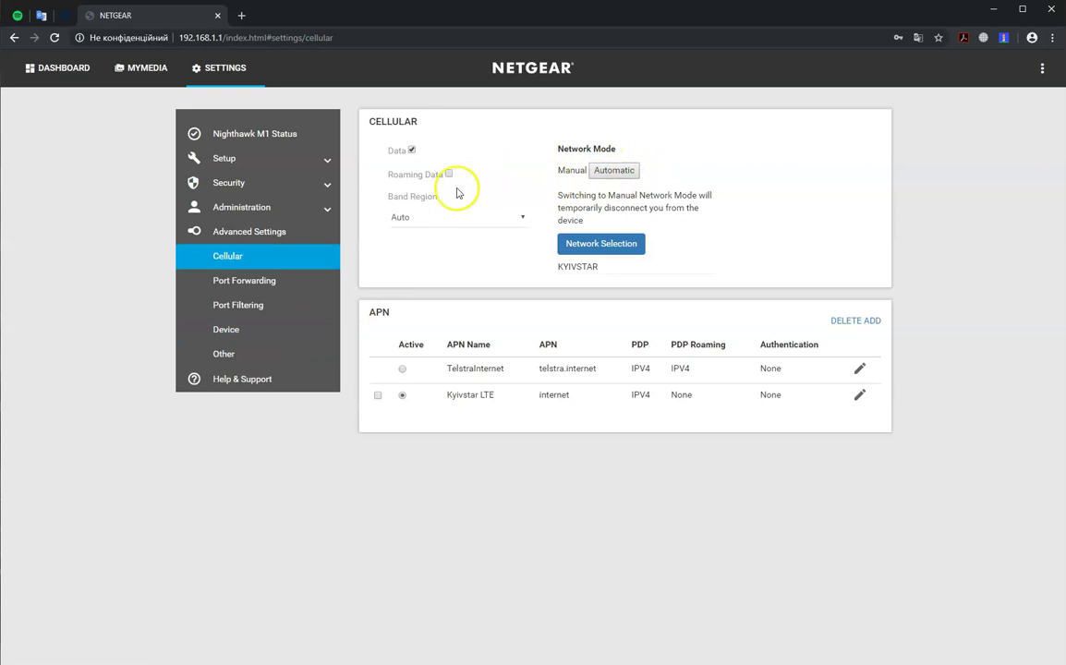
click(412, 220)
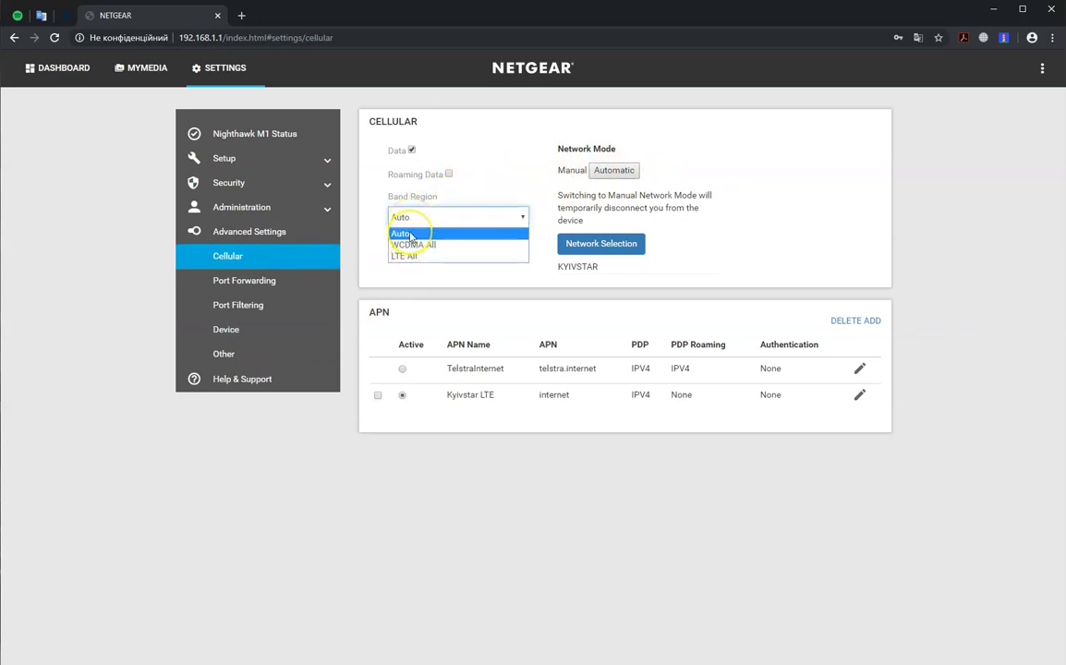
click(748, 214)
Scan for available mobile networks, accepting the data disconnection, and select UA-KS (current,home) from the found networks.
click(606, 245)
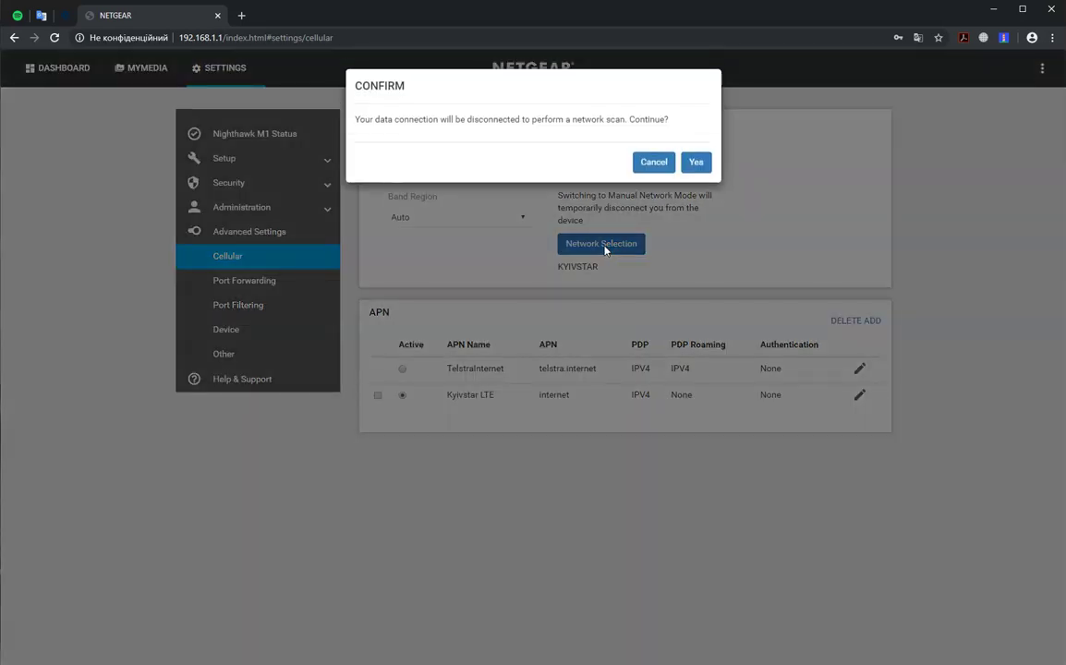
click(697, 162)
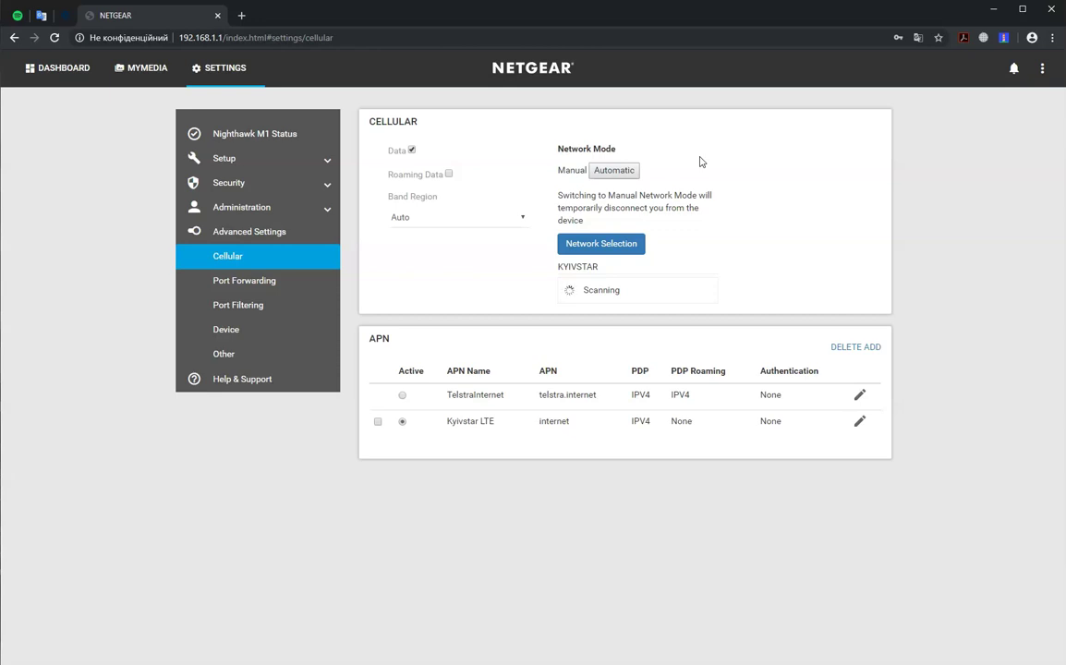
click(623, 242)
click(597, 264)
click(604, 282)
click(683, 300)
click(691, 297)
click(685, 298)
click(642, 296)
click(591, 287)
click(631, 291)
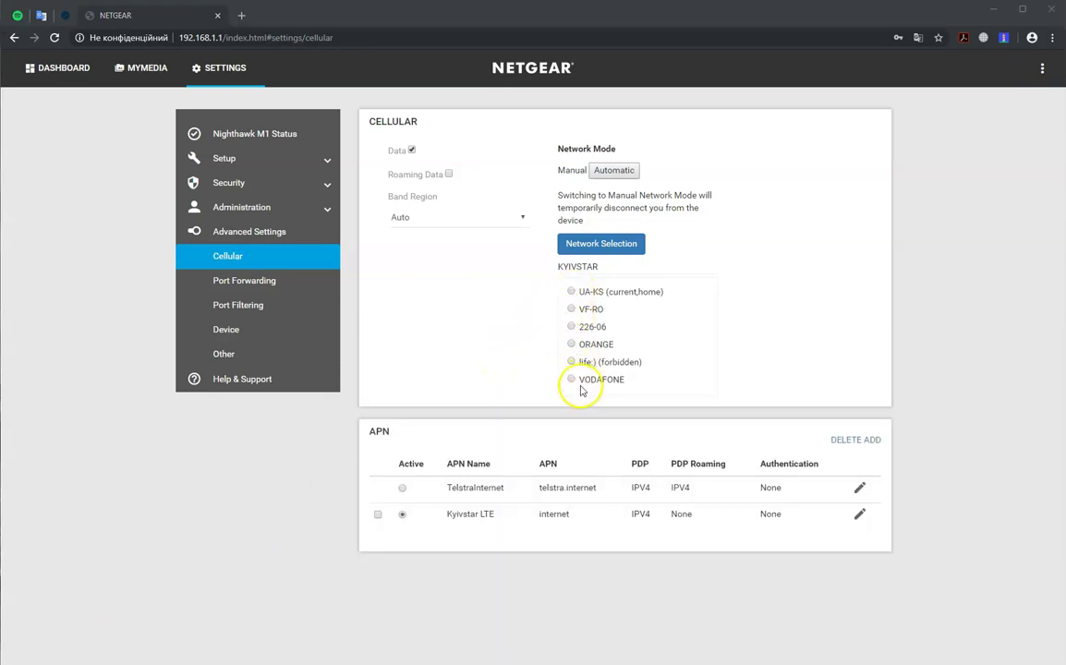
click(571, 292)
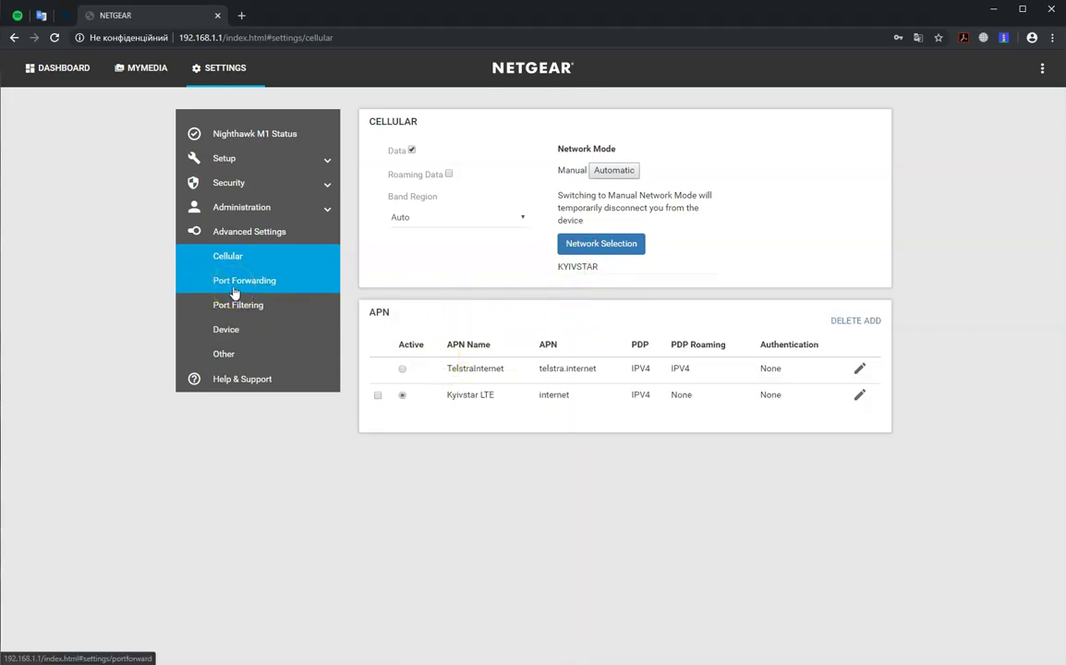
Inspect the settings of the Kyivstar LTE APN and close its editing form without saving changes.
click(860, 397)
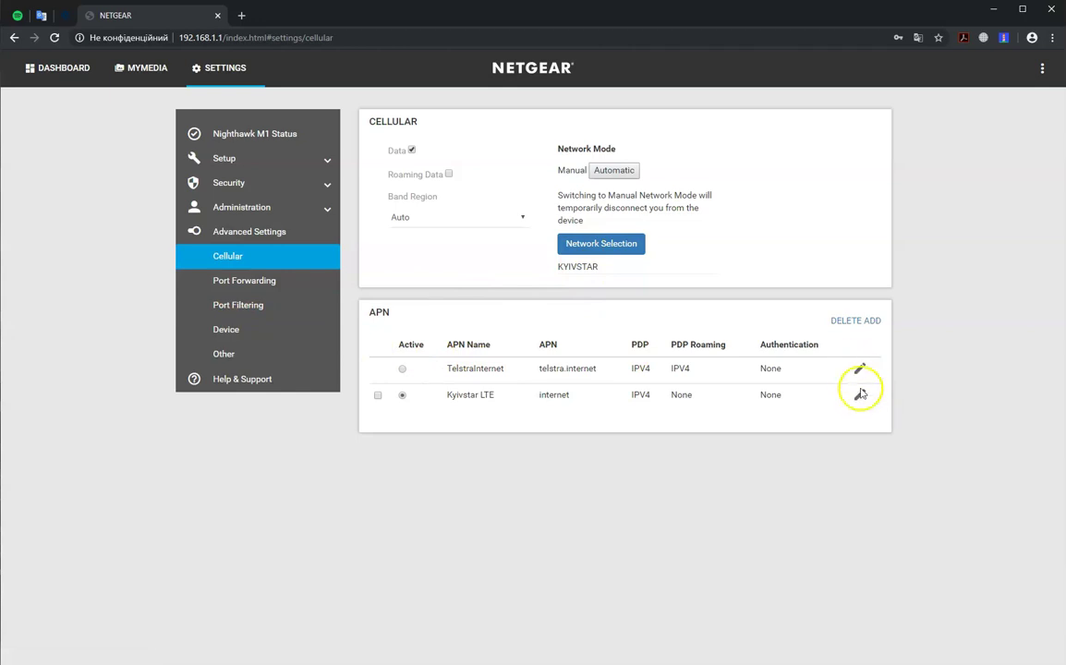
click(860, 399)
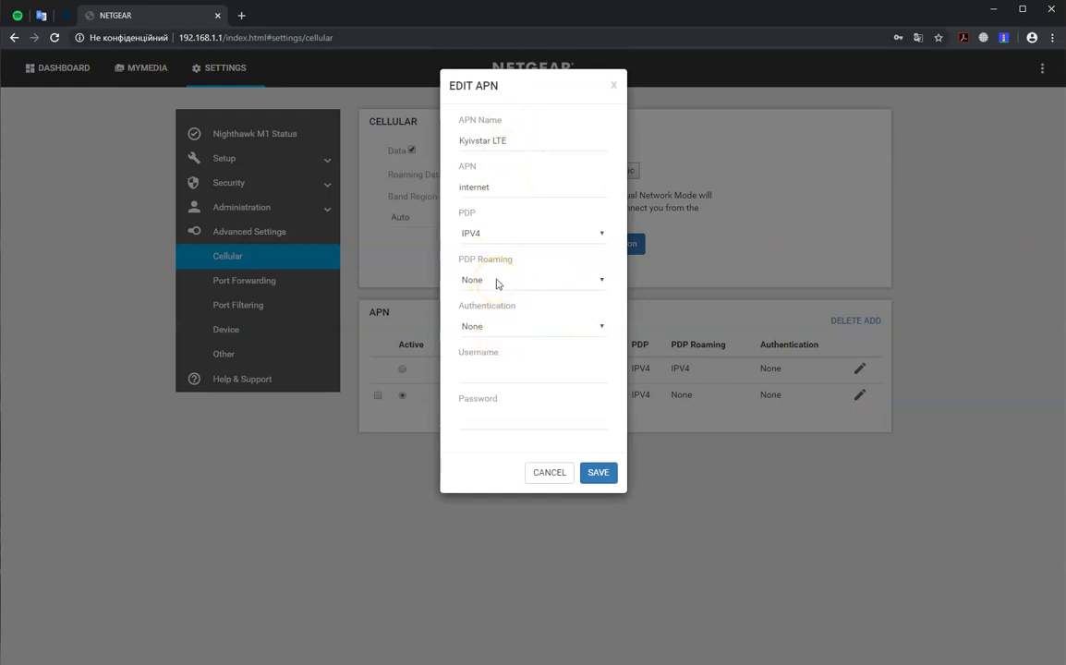
click(613, 86)
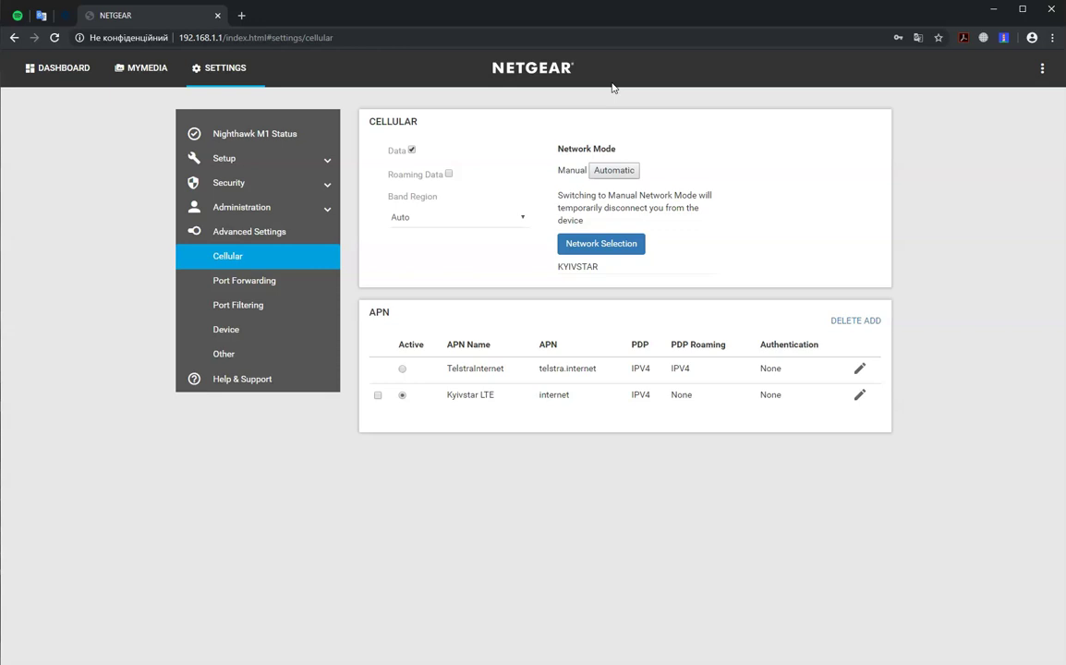
Inspect Port Forwarding and its form for adding a service, cancel the form, and view the Port Filtering options.
click(261, 290)
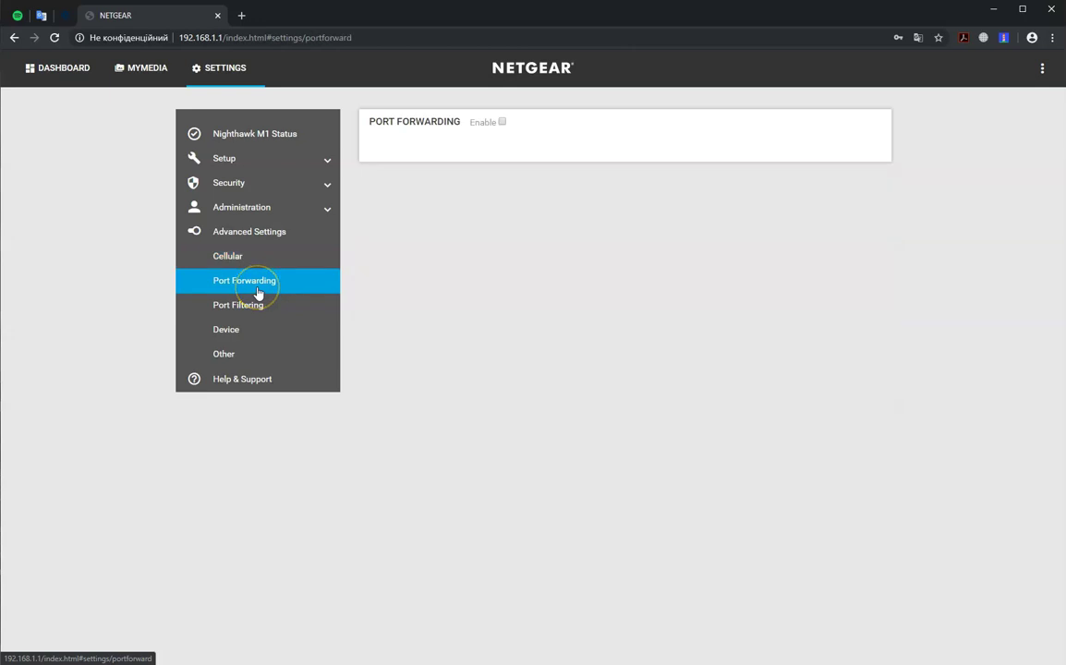
click(502, 122)
click(863, 155)
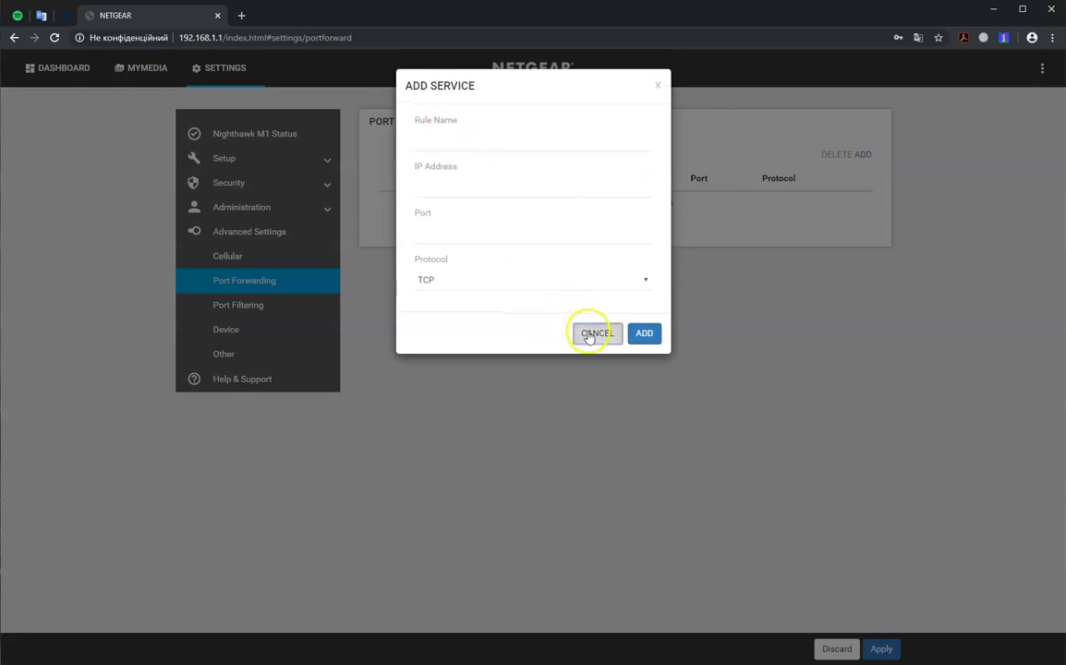
click(591, 334)
click(243, 305)
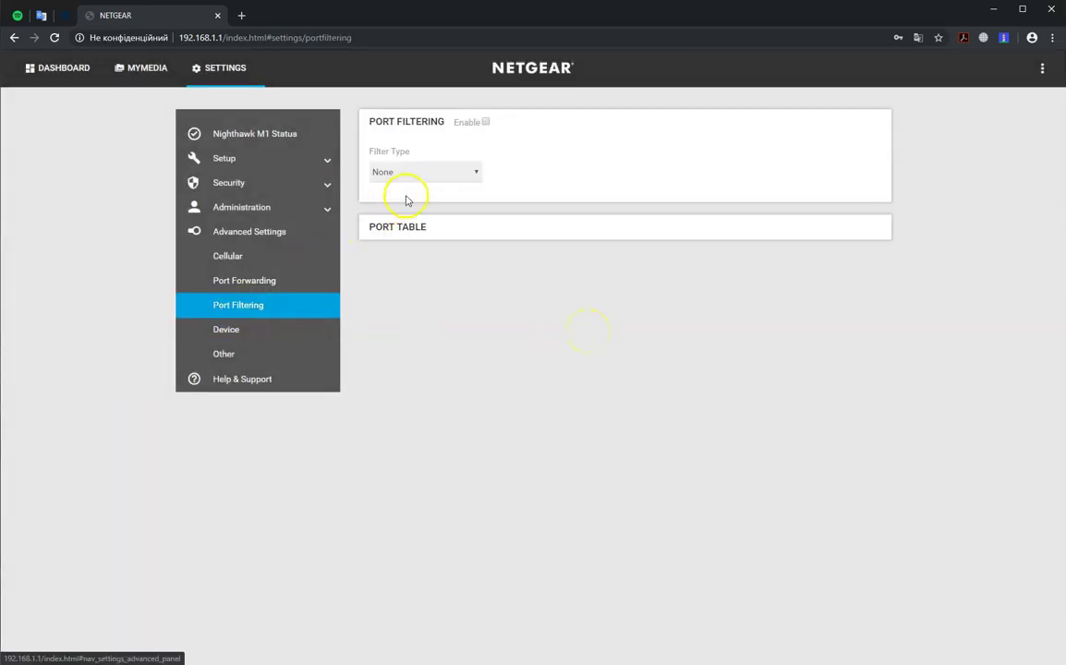
click(486, 123)
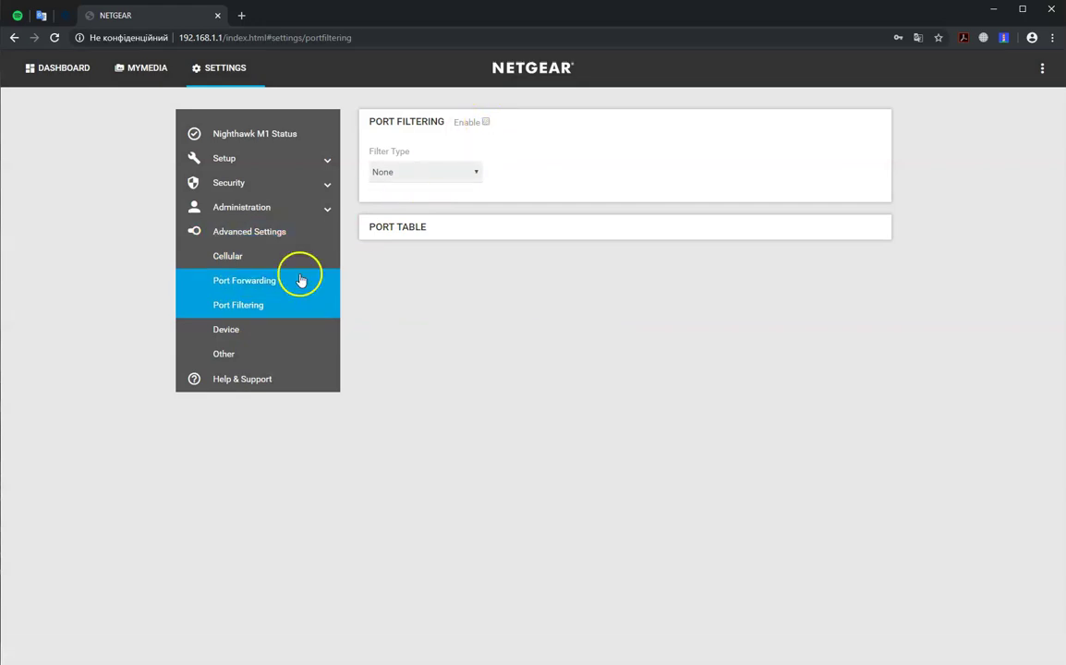
Review the Device page, keeping Screen Timeout at 1 minute, and view the Other and Help & Support pages.
click(231, 330)
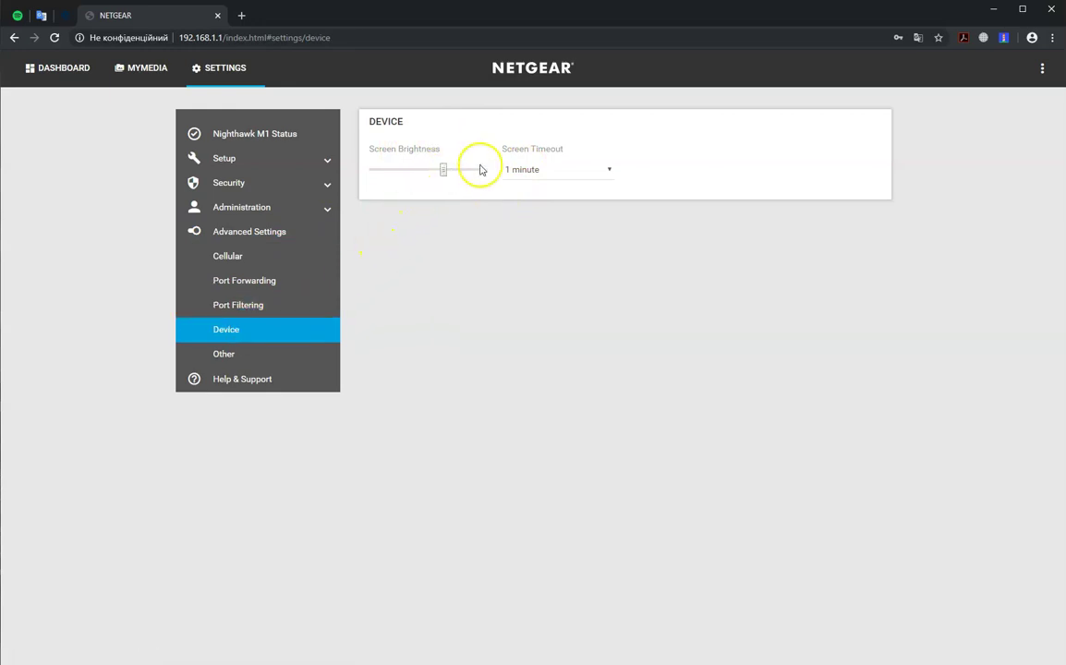
click(550, 172)
click(536, 197)
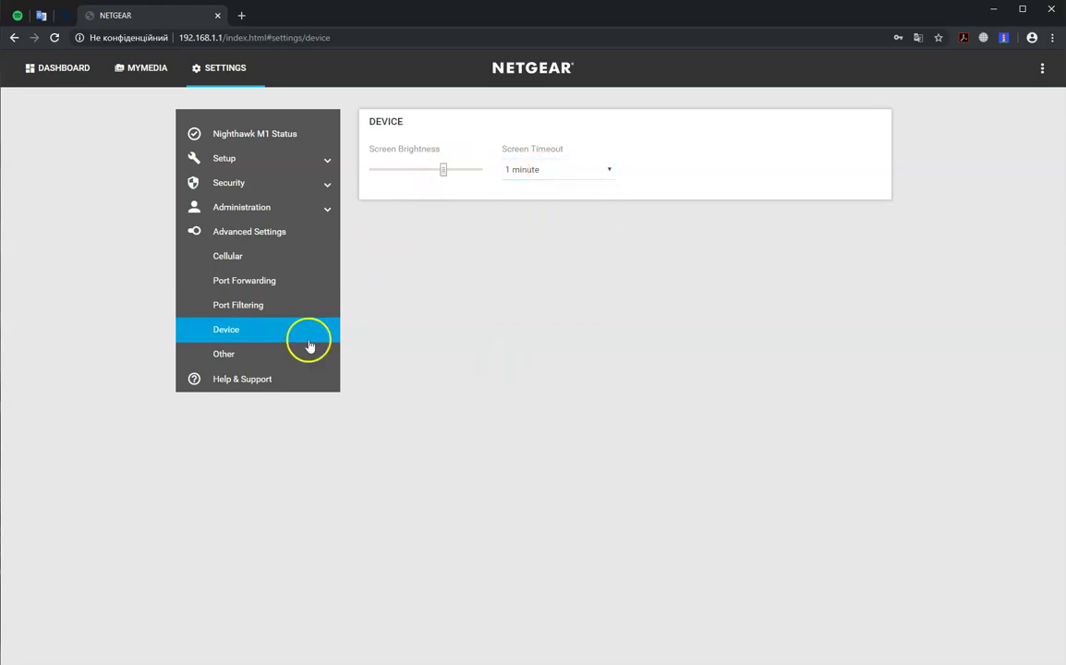
click(224, 355)
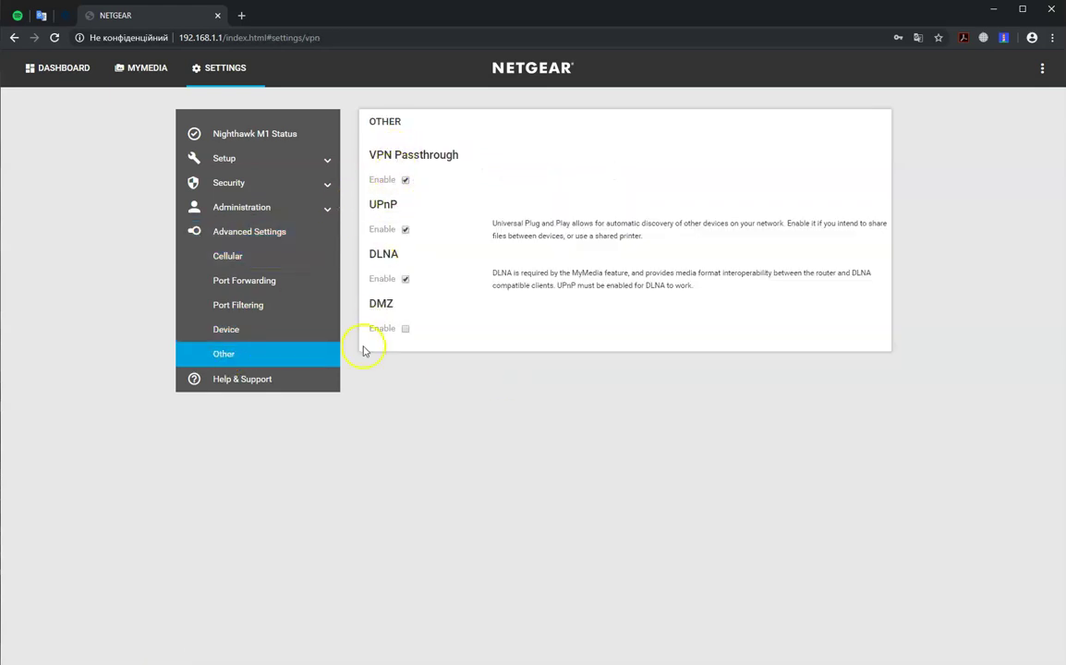
click(250, 382)
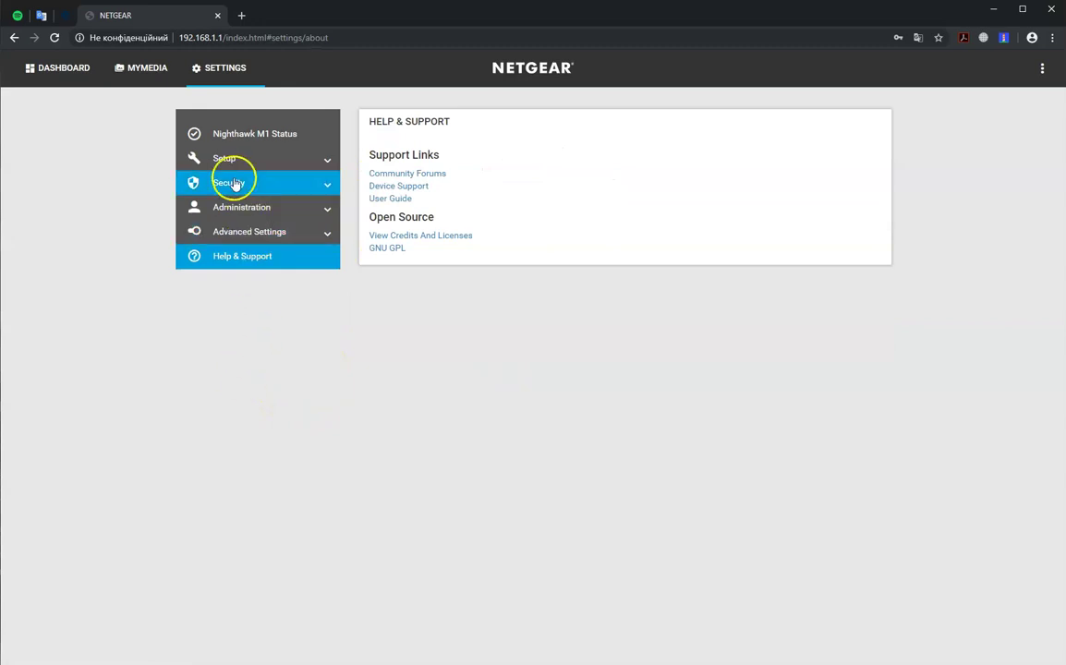